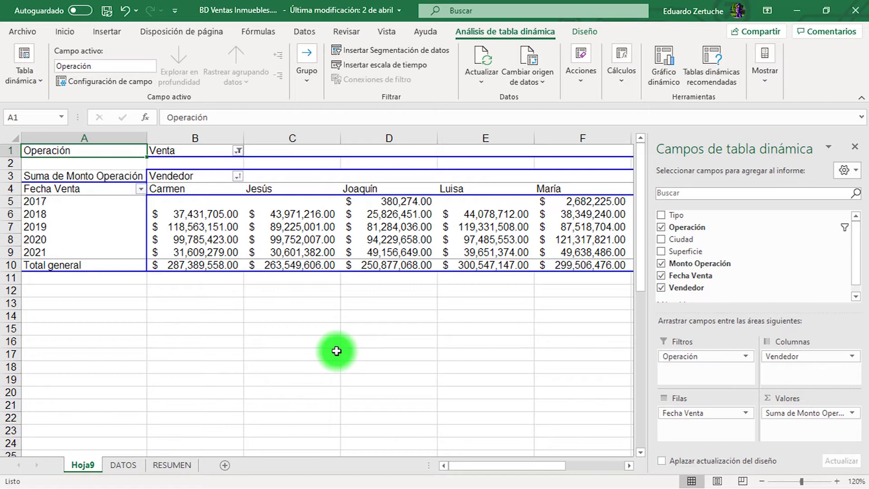
left_click(175, 179)
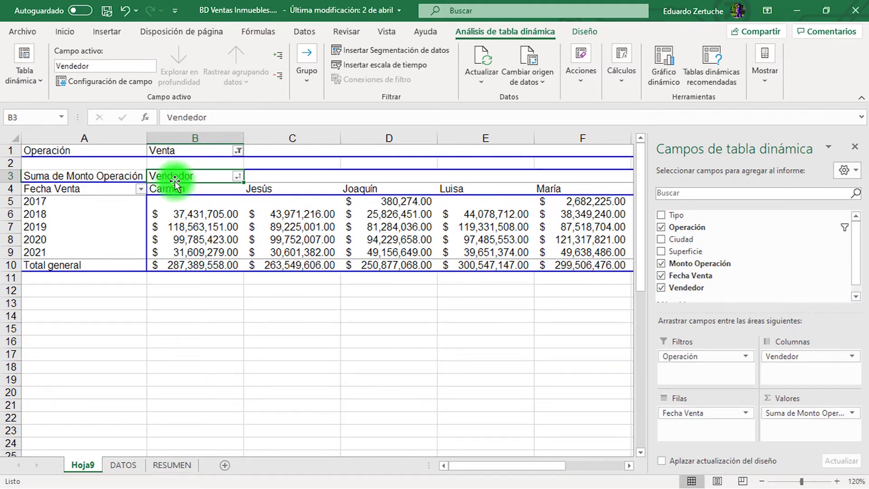
left_click_drag(174, 186, 543, 182)
left_click(109, 192)
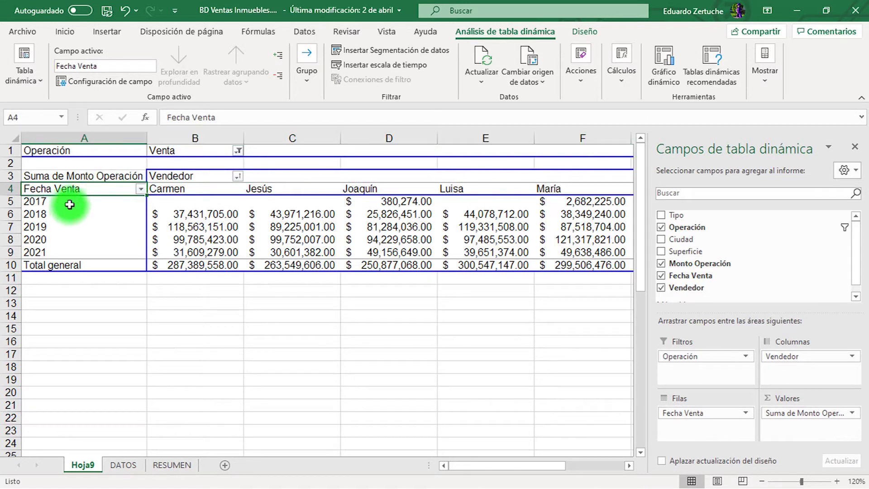
left_click_drag(69, 201, 69, 254)
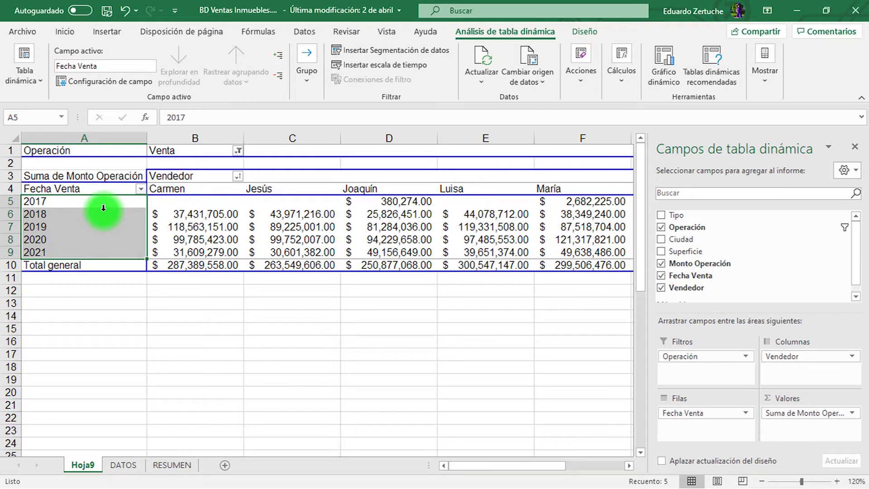
Sort the pivot table's Vendedor column labels from Z to A
left_click(238, 176)
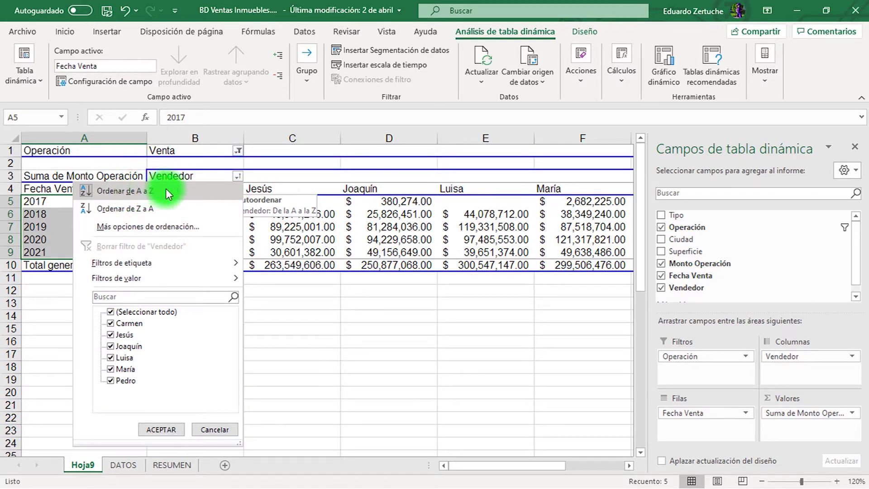
left_click(137, 211)
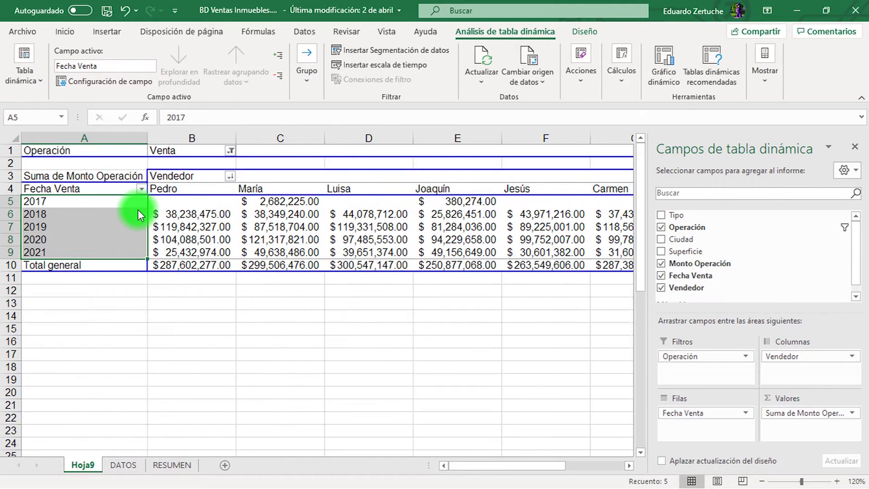
Sort the Vendedor column labels in descending order by Suma de Monto Operación and review the reordered seller columns
left_click(231, 178)
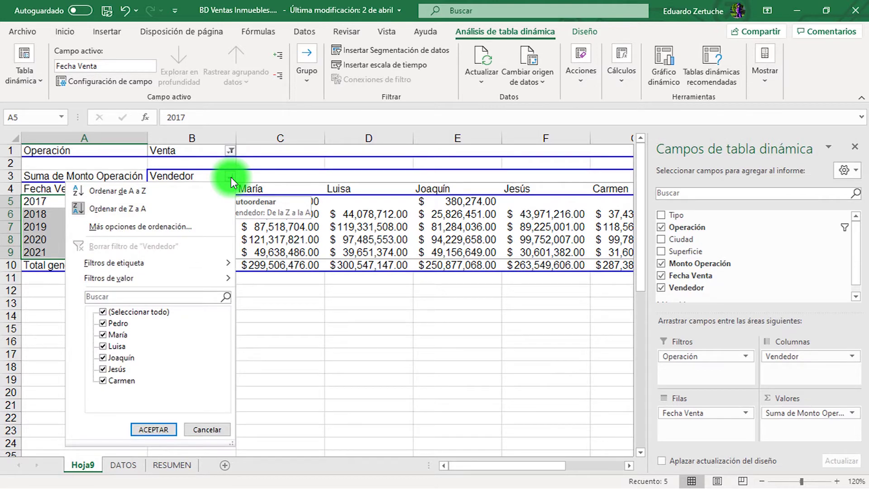
left_click(140, 226)
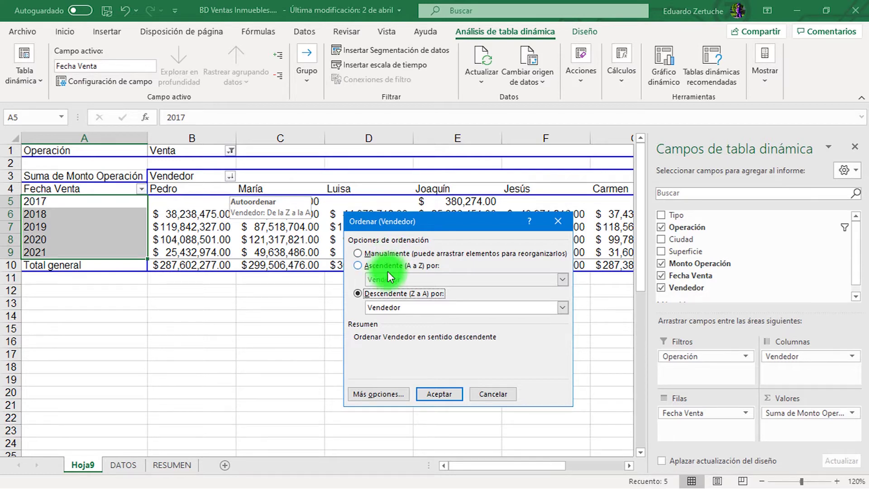
left_click(390, 306)
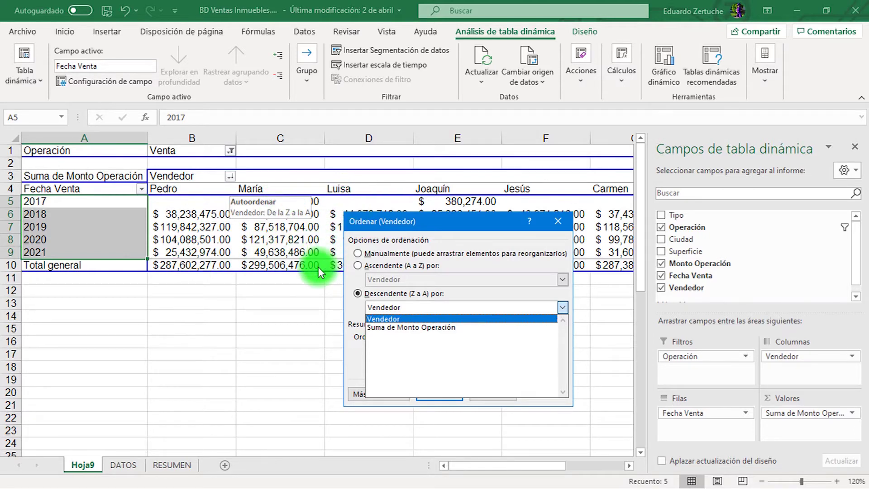
left_click(393, 327)
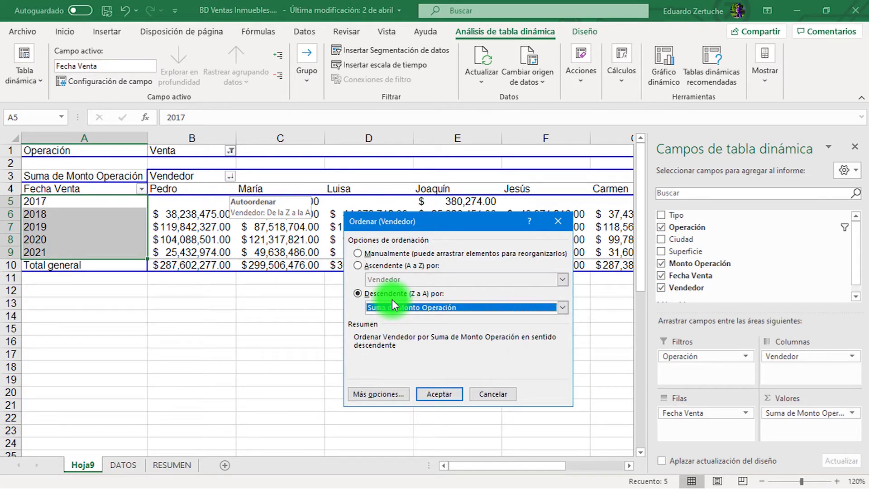
left_click(438, 394)
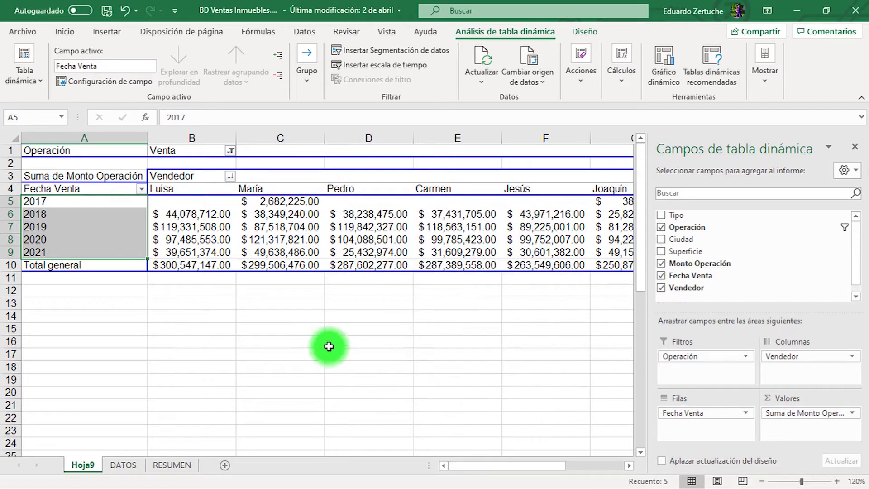
left_click_drag(203, 187, 194, 268)
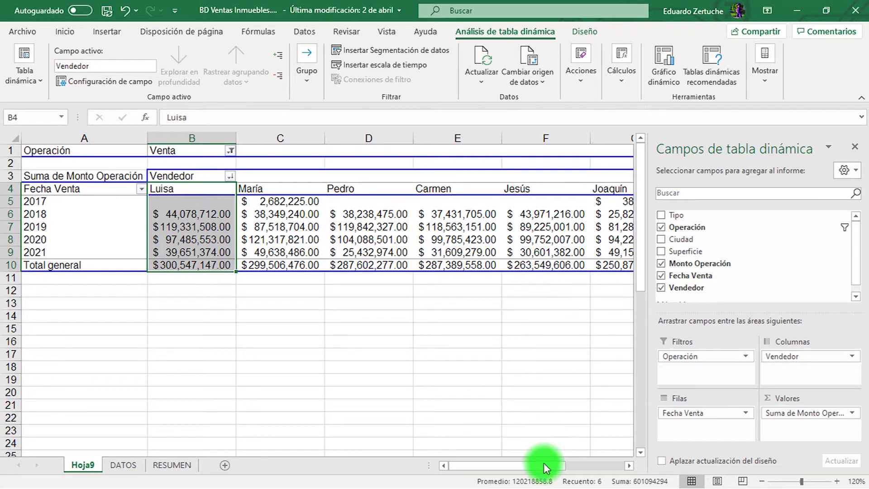
left_click_drag(544, 463, 583, 461)
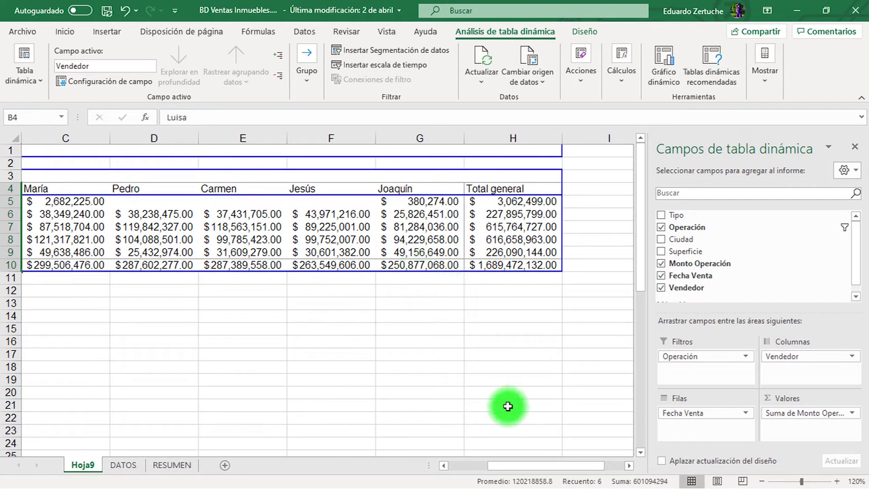
left_click_drag(525, 462, 458, 464)
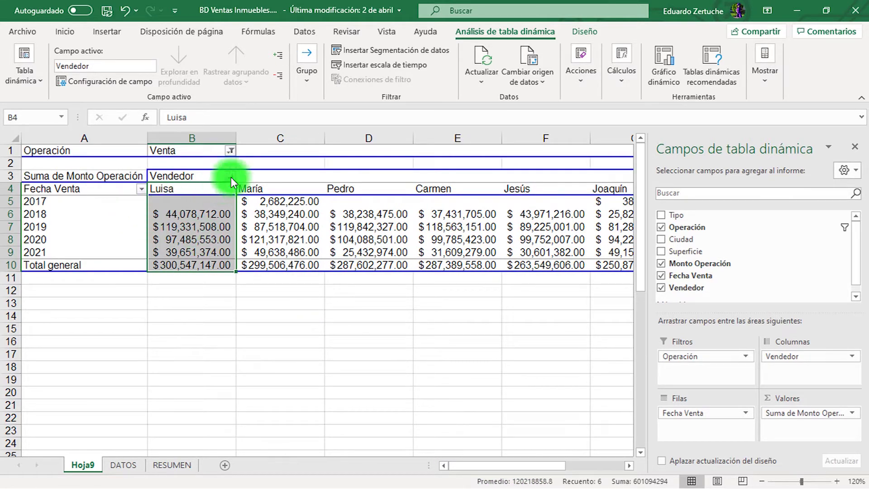
Sort the Fecha Venta row labels in descending order by Suma de Monto Operación and review the Total general column
left_click(140, 189)
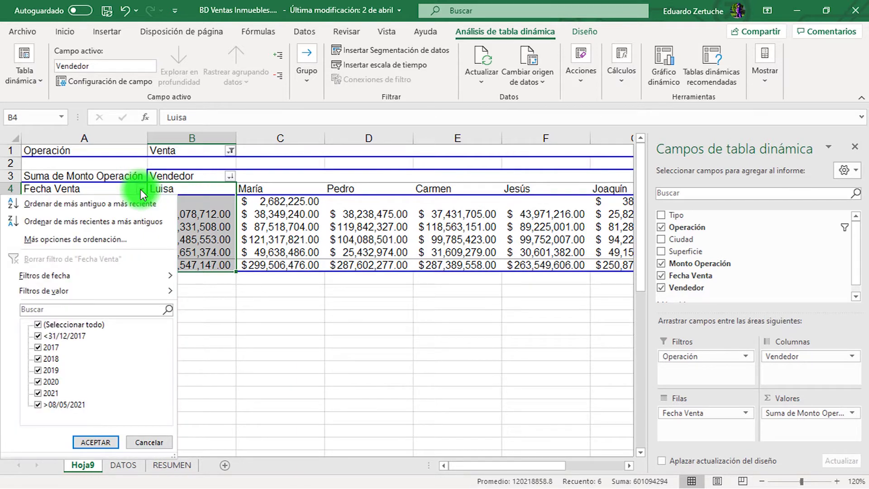
left_click(105, 240)
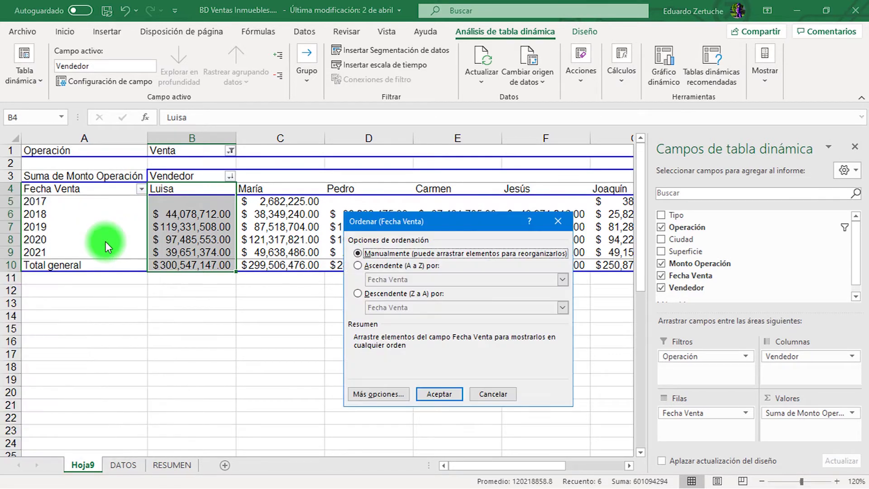
left_click(371, 293)
left_click(378, 310)
left_click(388, 328)
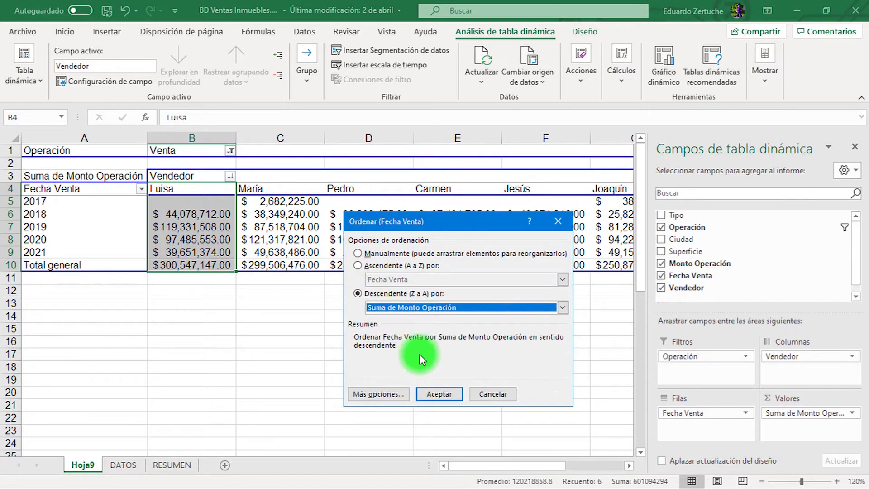
left_click(442, 393)
left_click_drag(480, 466, 564, 464)
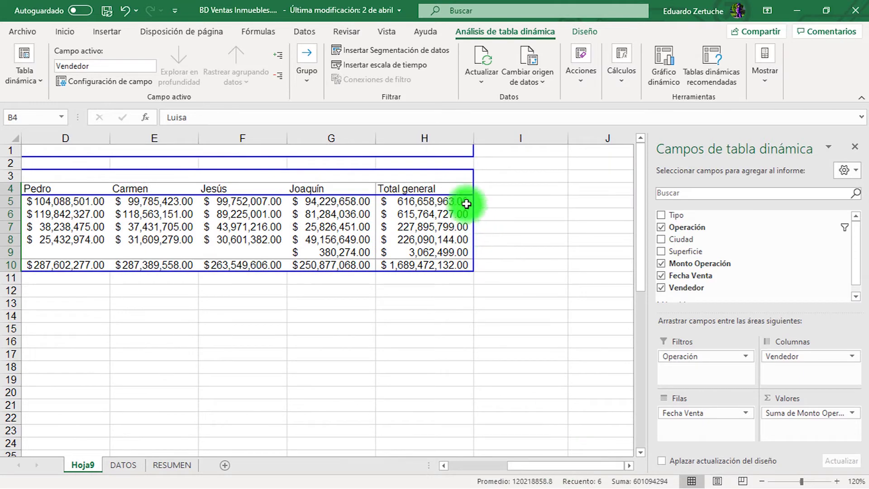
left_click_drag(460, 202, 456, 252)
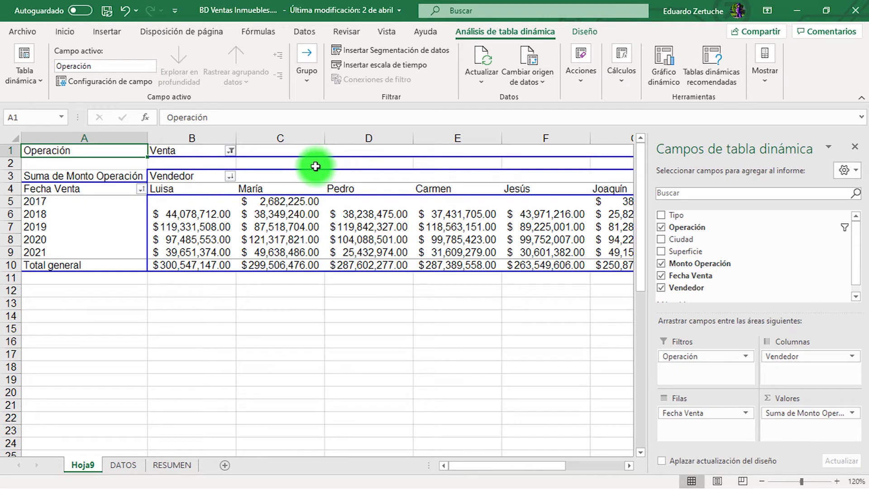
left_click(253, 304)
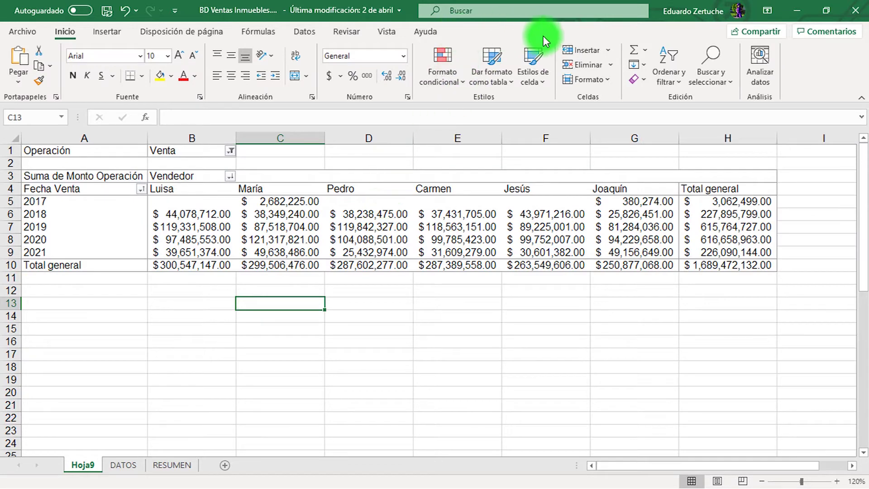
left_click(297, 191)
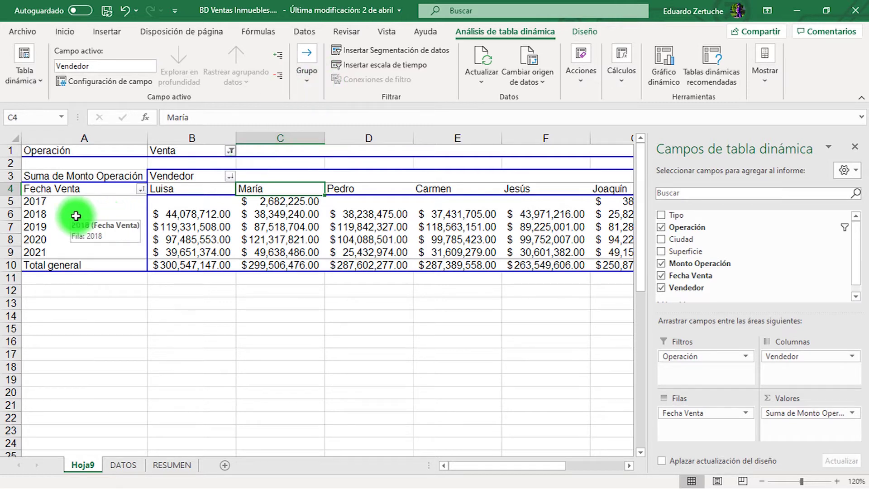
Group the pivot table's Fecha Venta dates by both Meses and Años
left_click(58, 216)
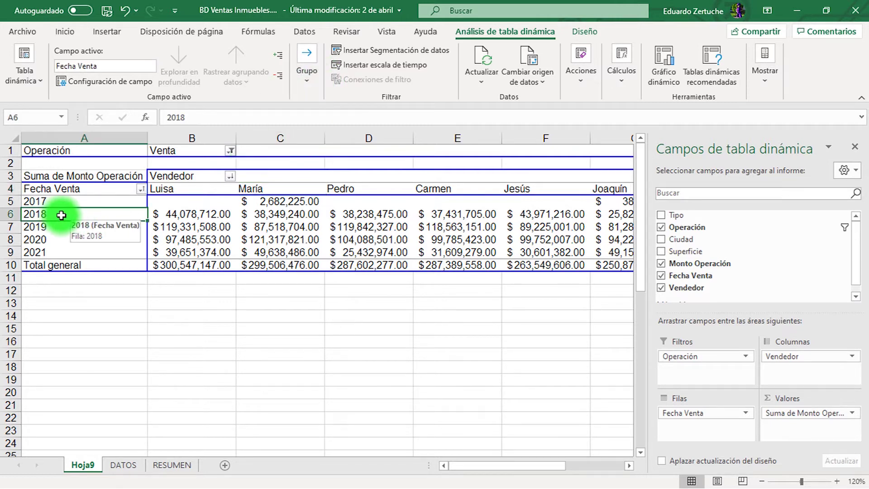
left_click(306, 78)
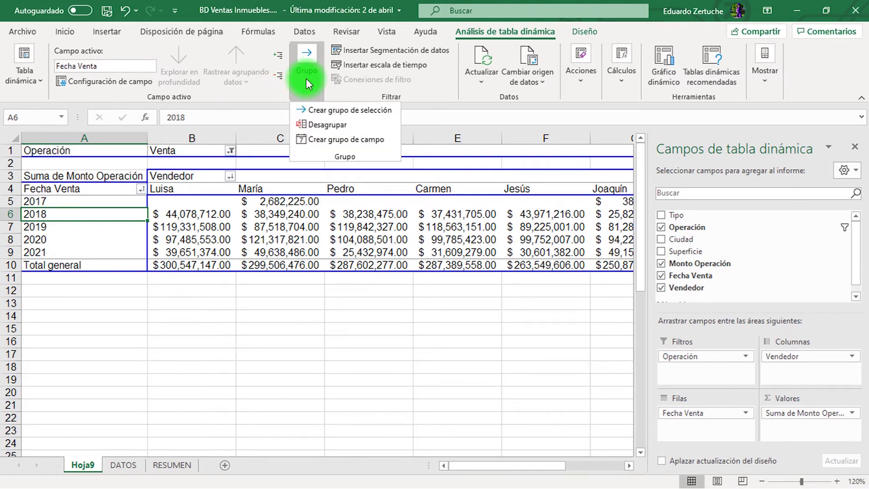
left_click(313, 110)
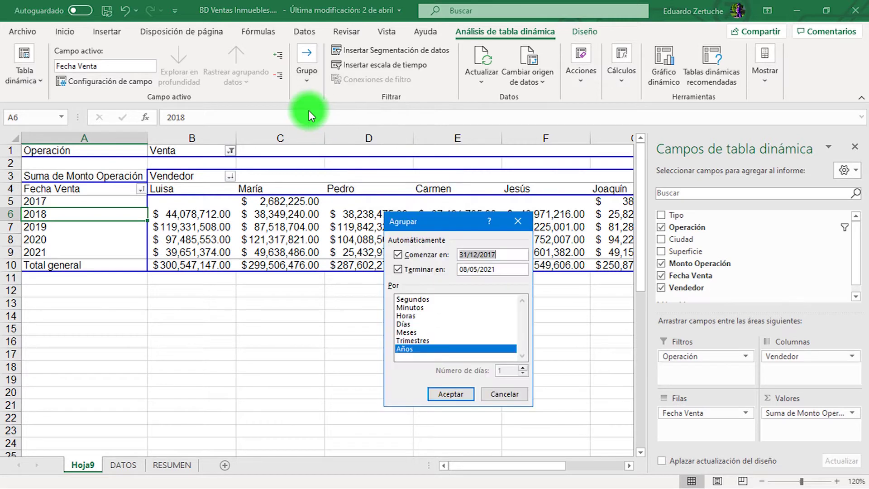
left_click(412, 332)
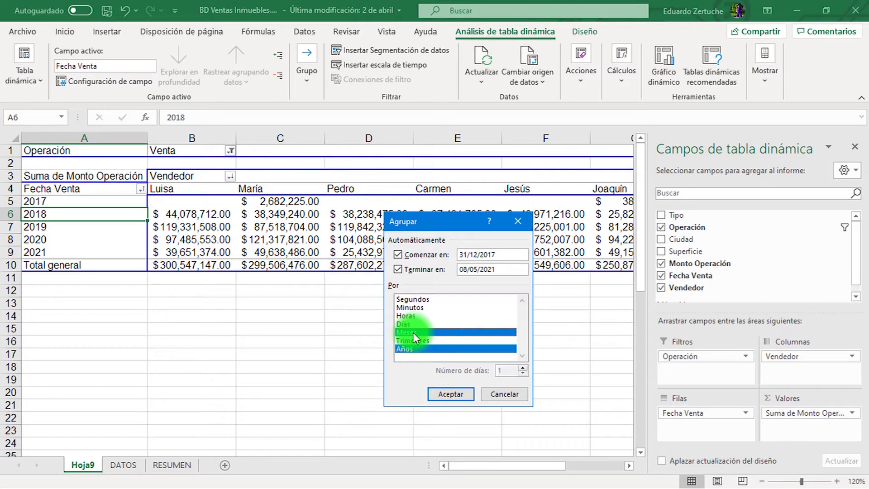
left_click(444, 394)
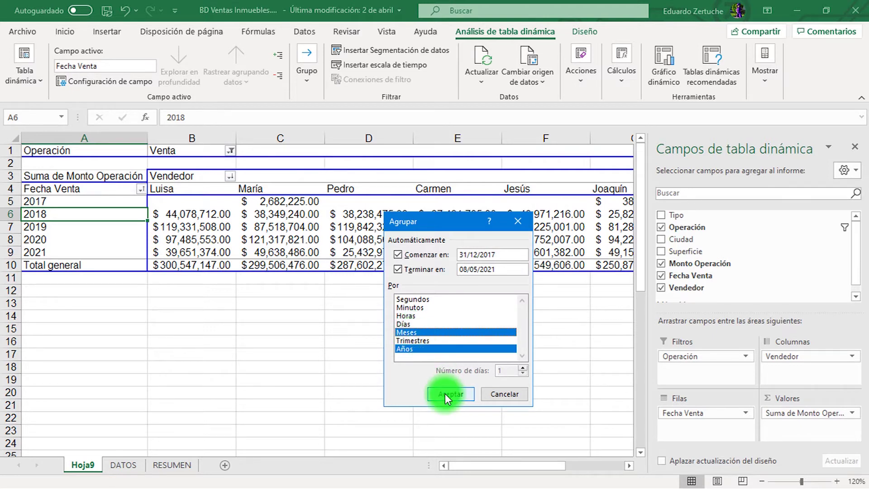
left_click(445, 394)
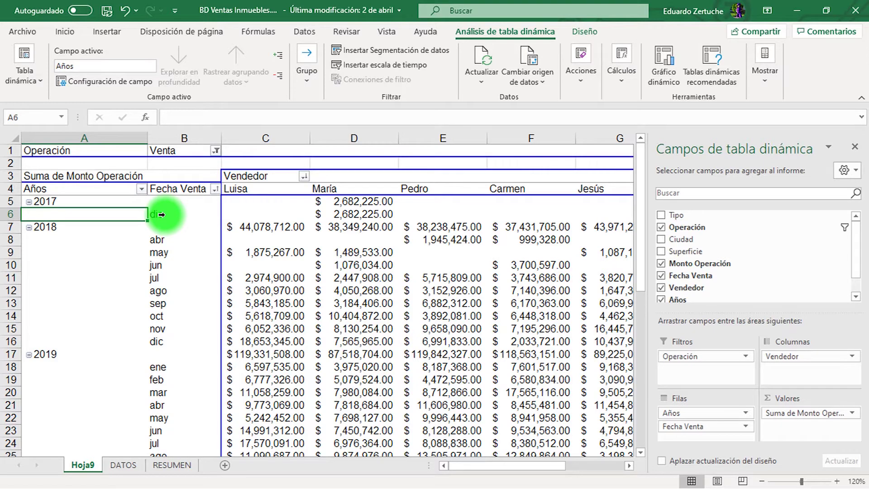
Examine the monthly rows under 2017 and 2018, comparing the first seller's 2018 months with that year's subtotal
left_click(182, 138)
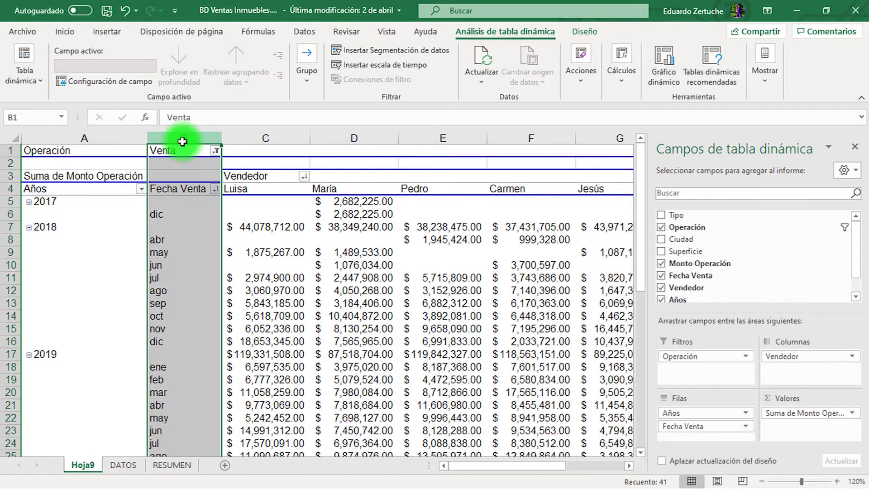
left_click(108, 202)
left_click(147, 212)
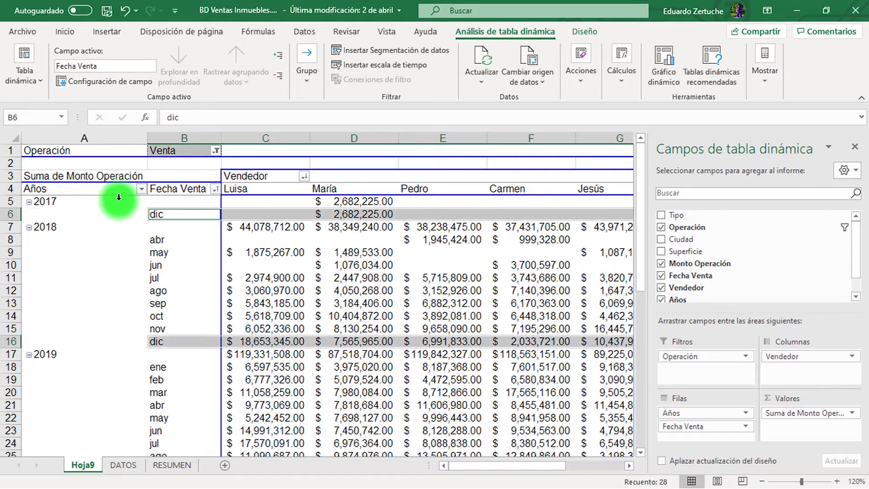
left_click(94, 202)
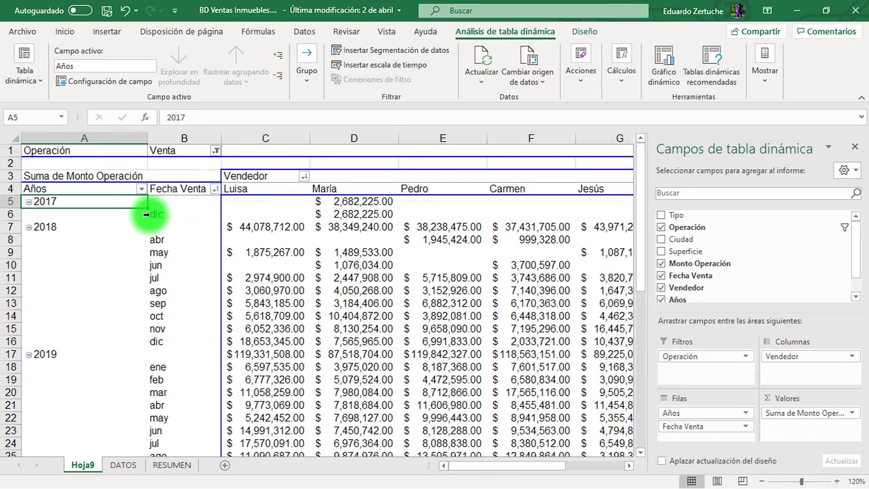
left_click(158, 215)
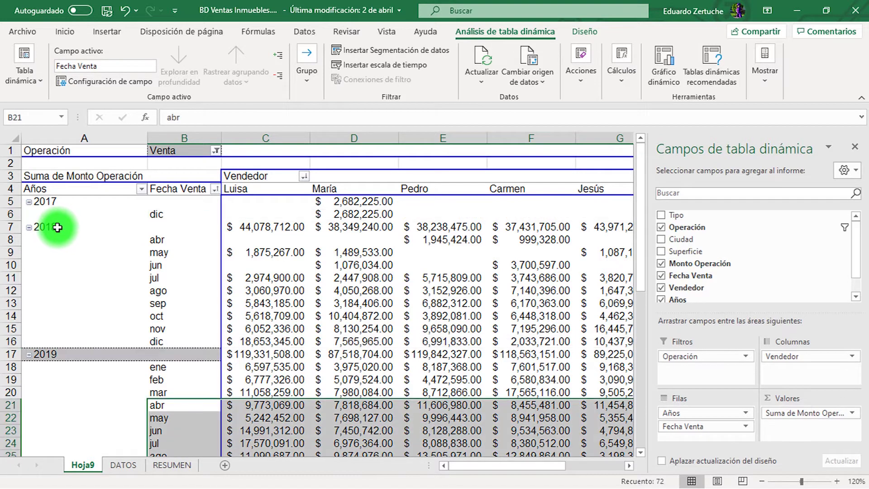
left_click(57, 227)
left_click_drag(163, 242, 170, 339)
left_click(170, 277)
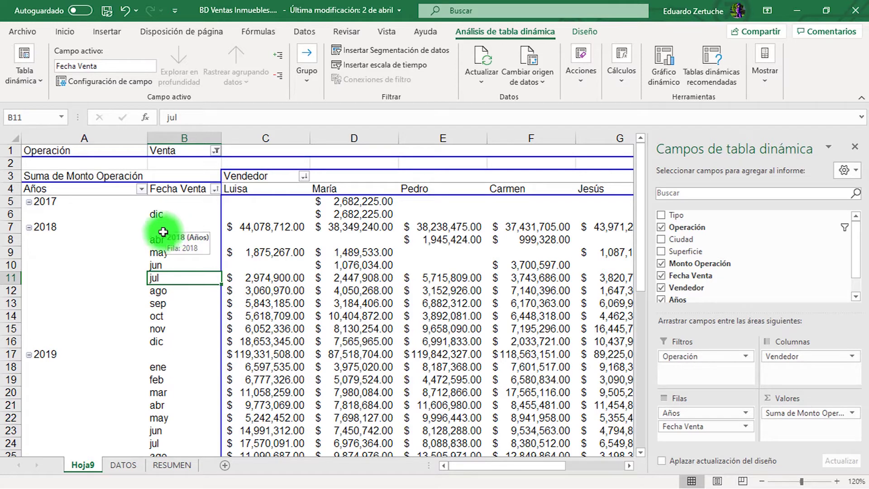
left_click_drag(165, 241, 171, 343)
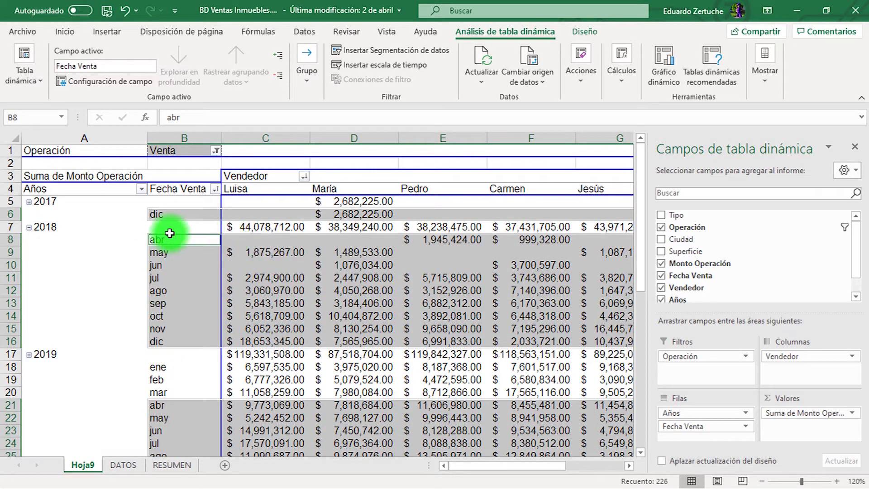
left_click_drag(175, 238, 178, 336)
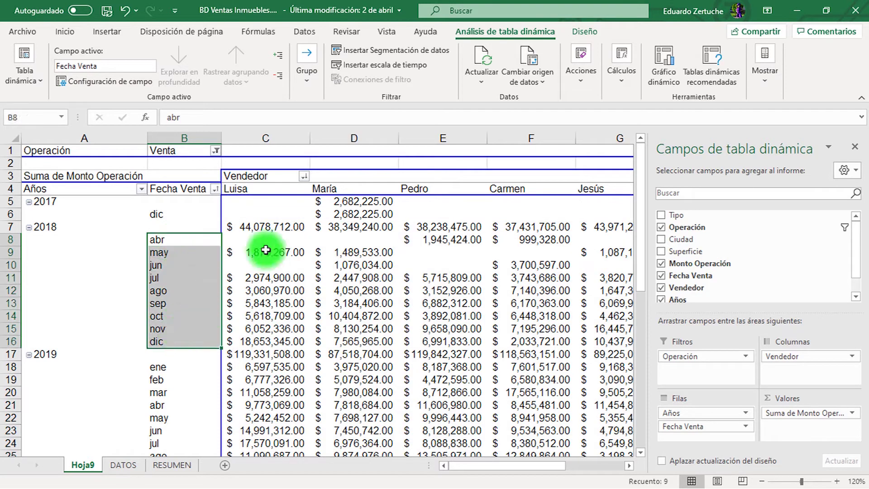
left_click_drag(230, 237, 245, 349)
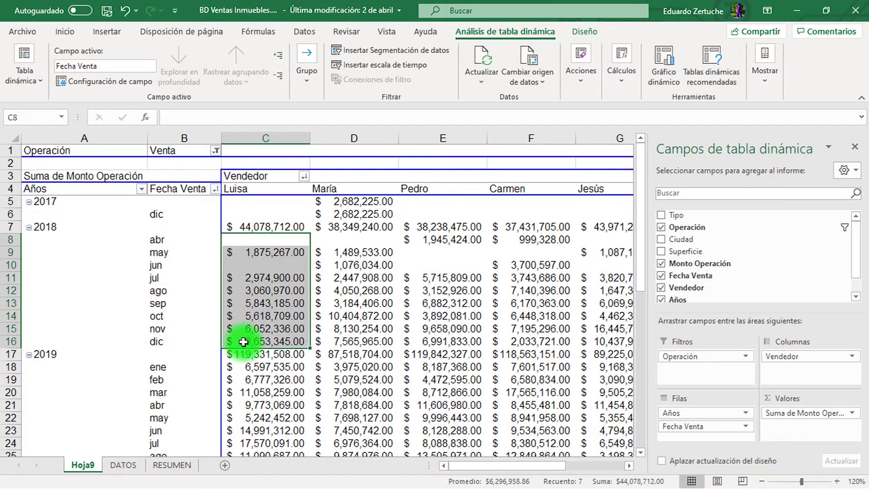
left_click(254, 226)
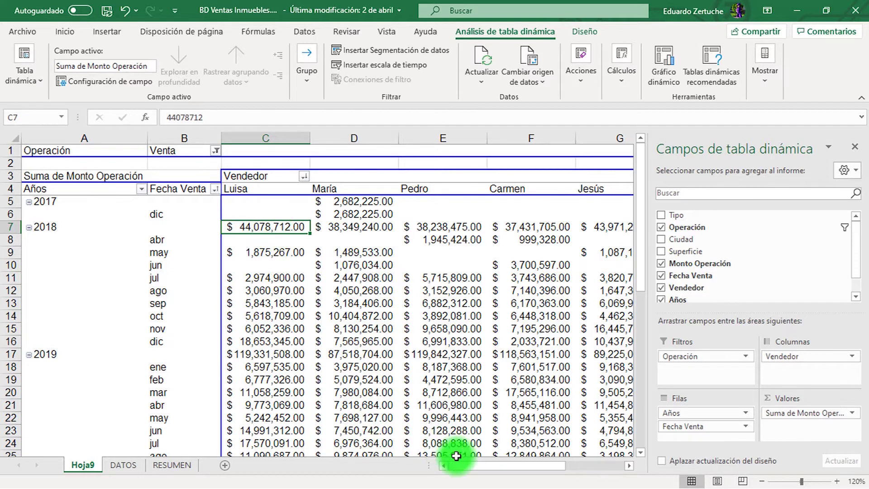
Check the Total general amount for the 2018 row across all sellers
left_click_drag(465, 466, 563, 465)
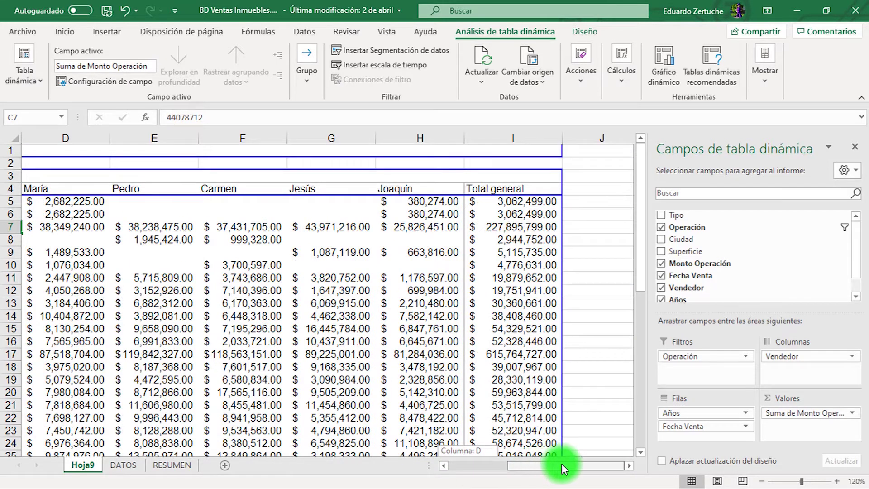
left_click(513, 228)
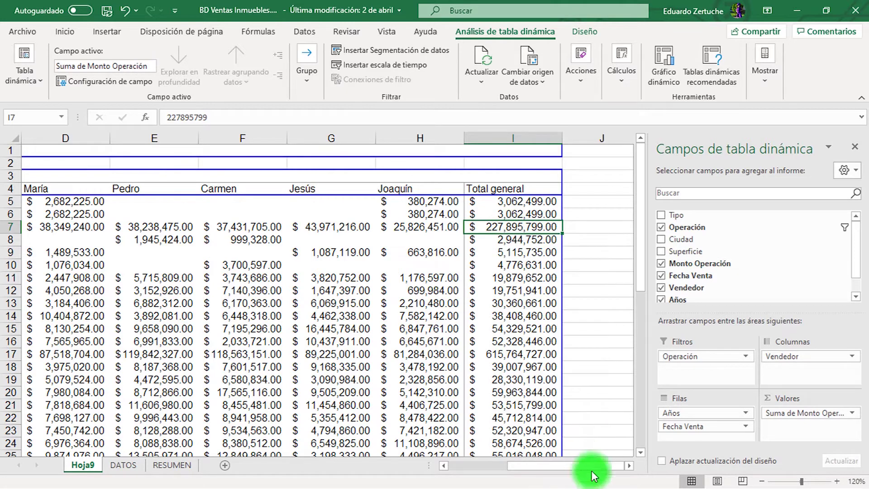
left_click_drag(592, 466, 533, 466)
mouse_move(333, 367)
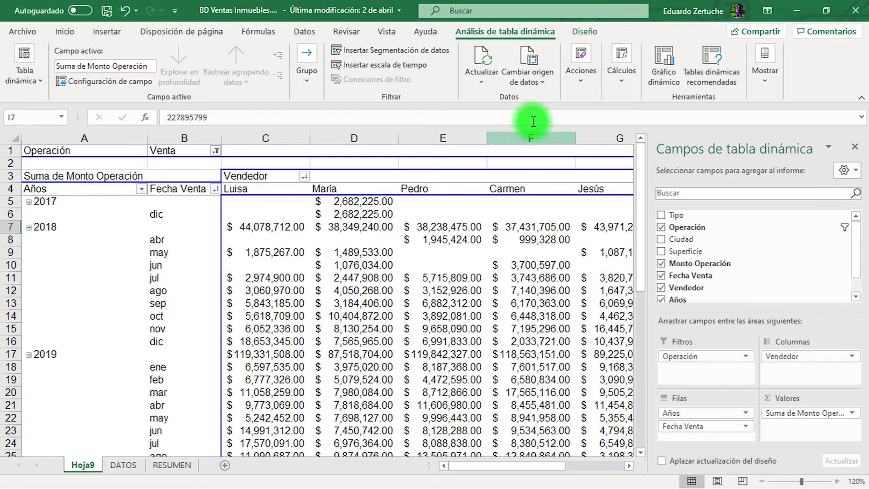
Turn off the pivot table's subtotals and inspect the 2018 row
left_click(585, 32)
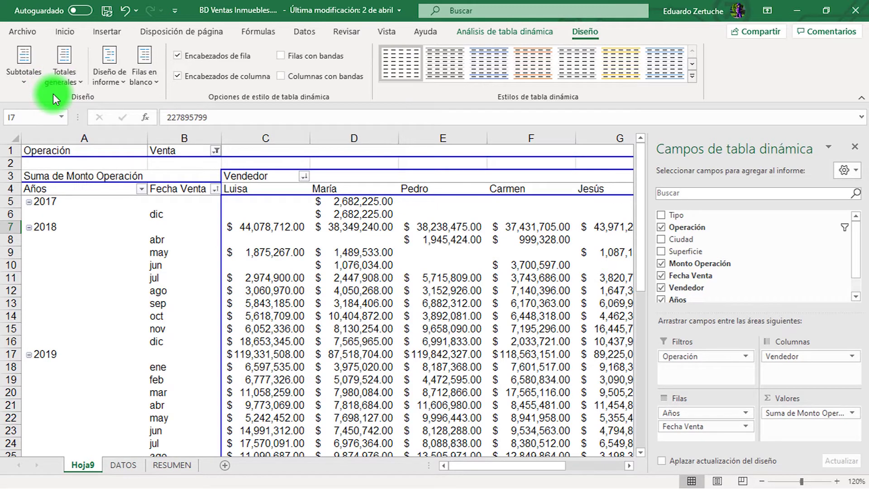
left_click(21, 78)
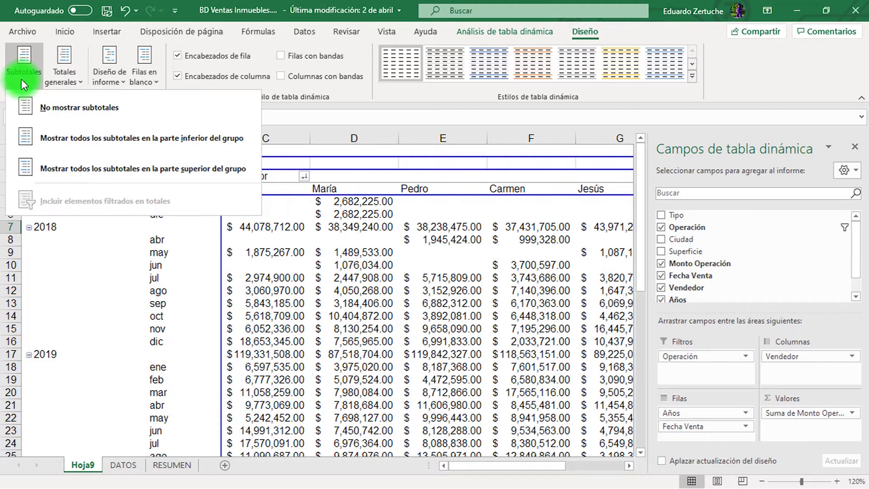
left_click(33, 104)
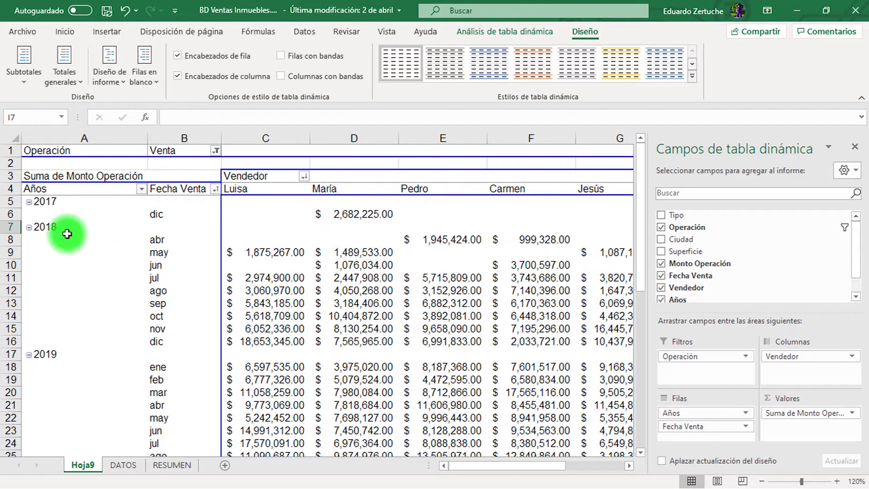
left_click(12, 227)
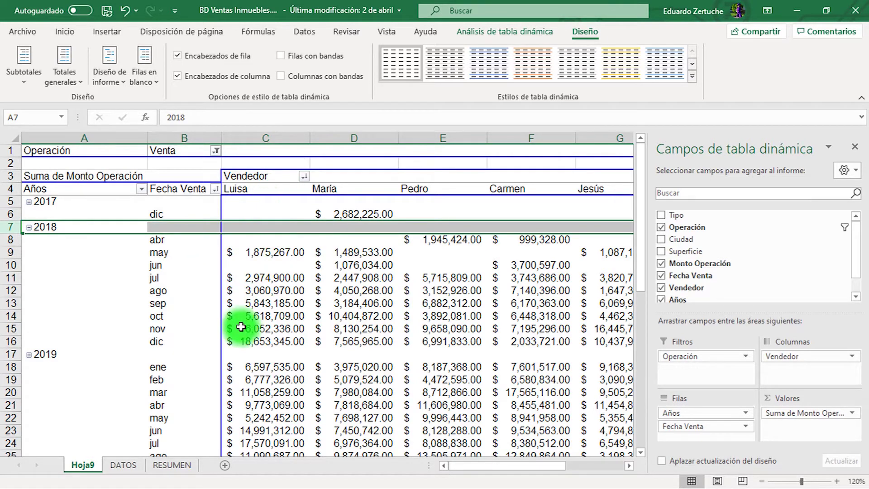
Show all subtotals at the bottom of each group and compare the first seller's 2018 months with the Total 2018 row
left_click(17, 82)
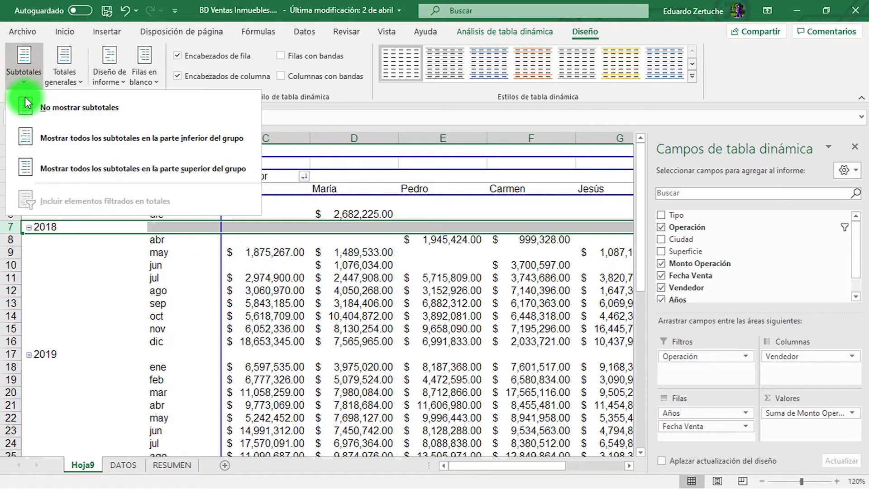
left_click(59, 141)
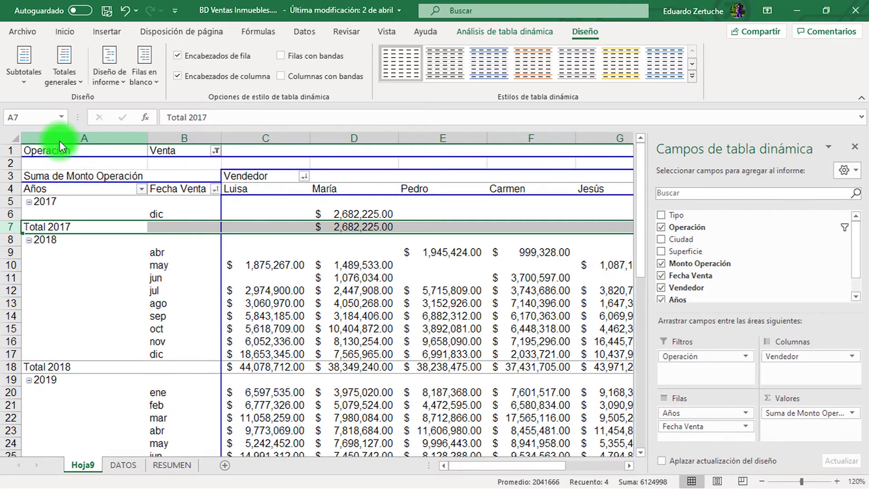
left_click(88, 238)
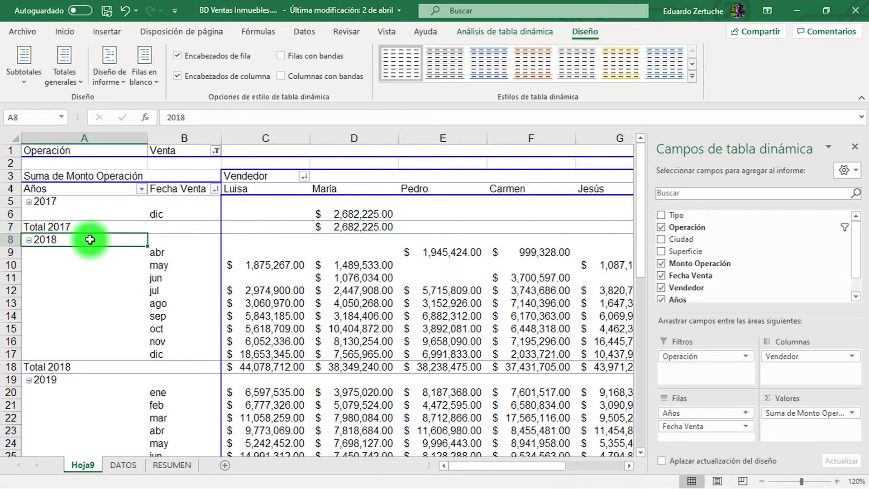
left_click(236, 240)
left_click_drag(236, 240, 491, 243)
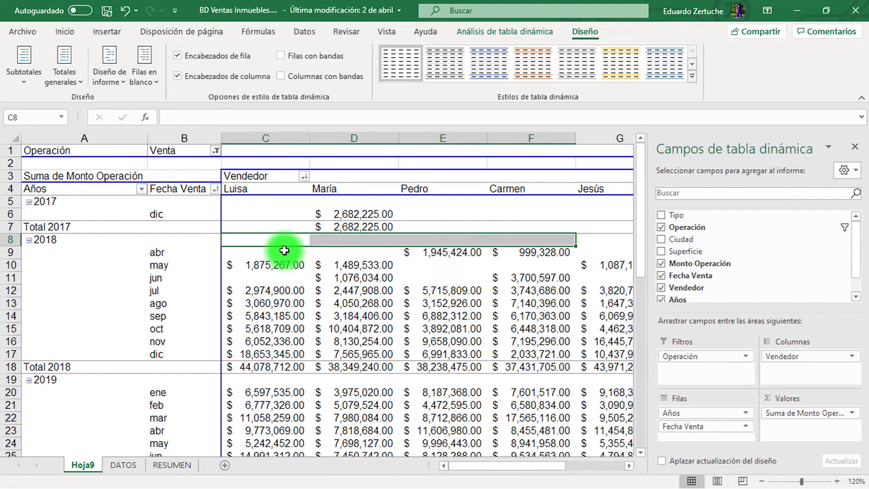
left_click_drag(278, 252, 266, 353)
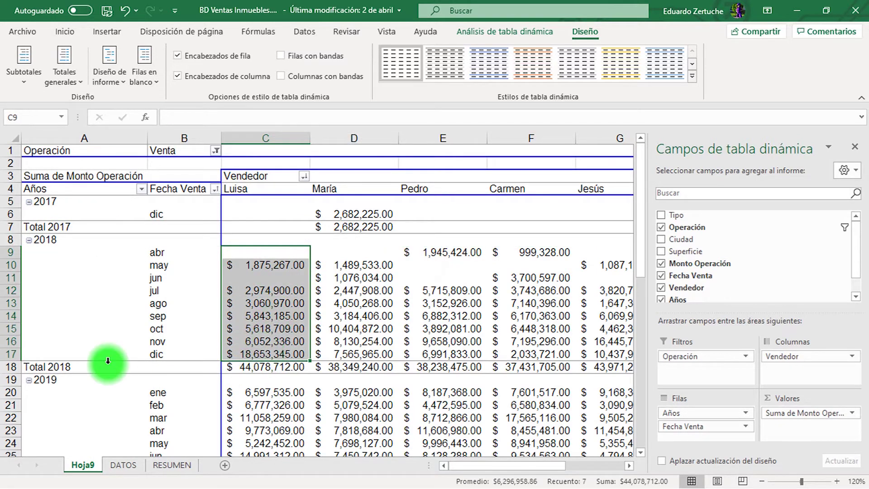
left_click(252, 367)
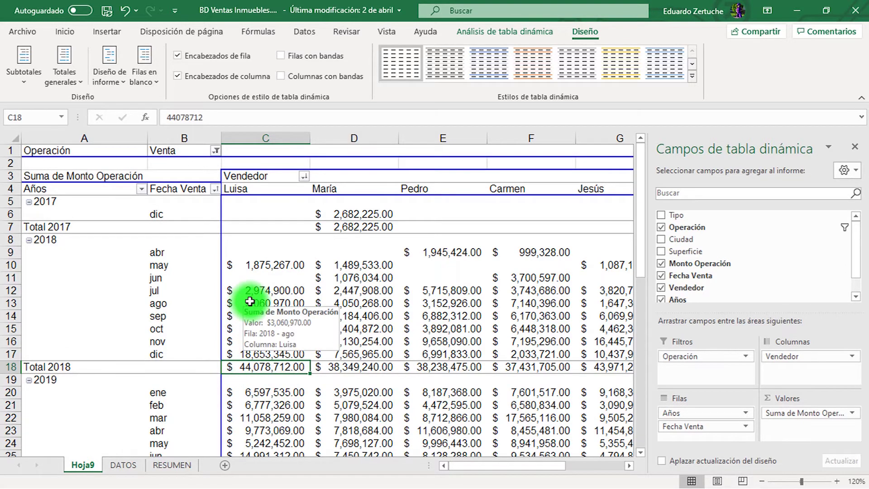
scroll(250, 302, "down", 1)
scroll(250, 302, "down", 3)
scroll(249, 303, "up", 4)
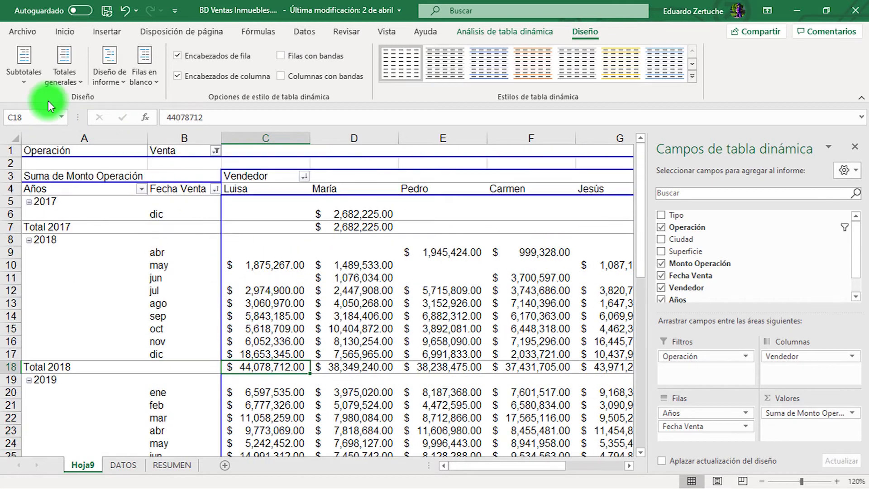
Show all subtotals at the top of each group and review the sellers' amounts in the 2018 row
left_click(17, 82)
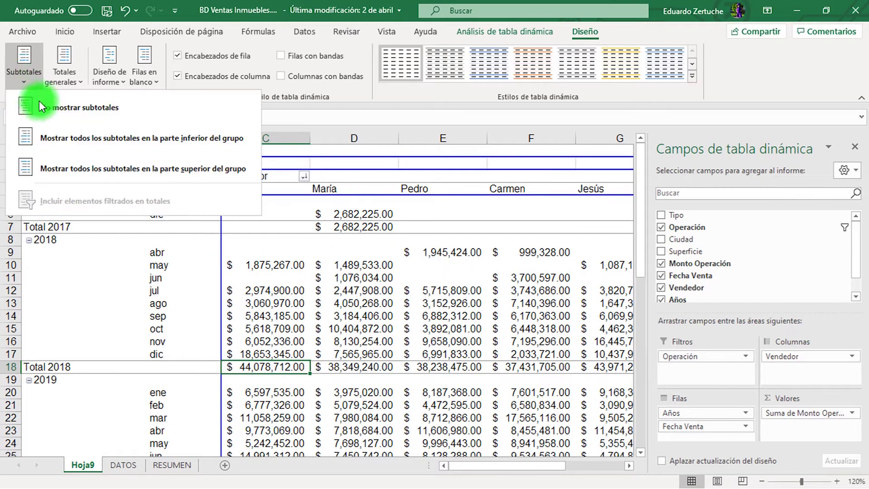
left_click(75, 170)
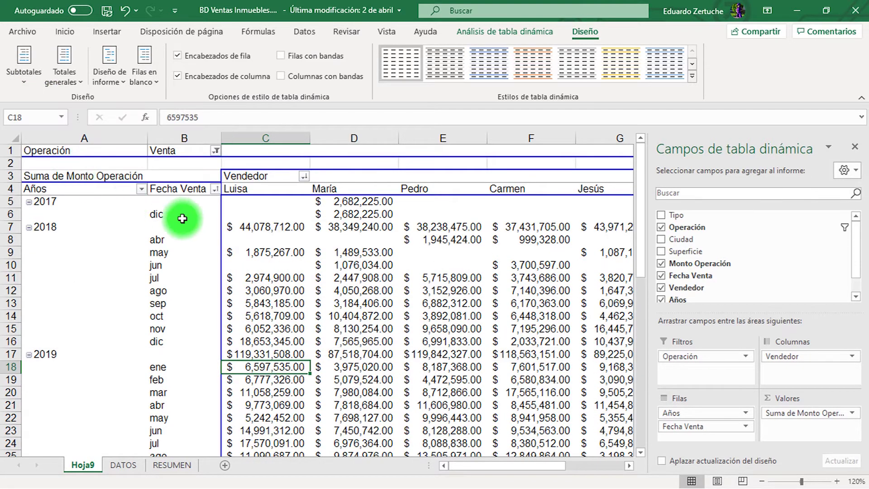
left_click(48, 227)
left_click_drag(244, 227, 612, 227)
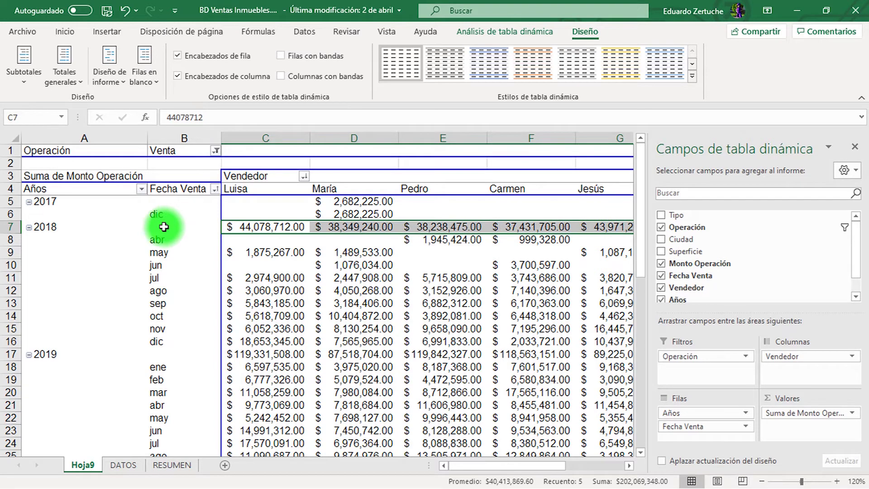
left_click(48, 226)
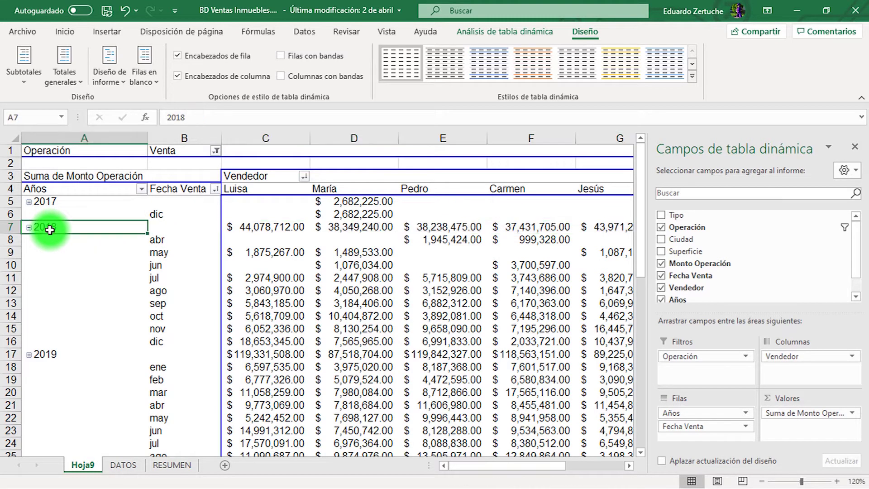
Examine the Total general row below the last year and the Total general column after the last seller
left_click(72, 77)
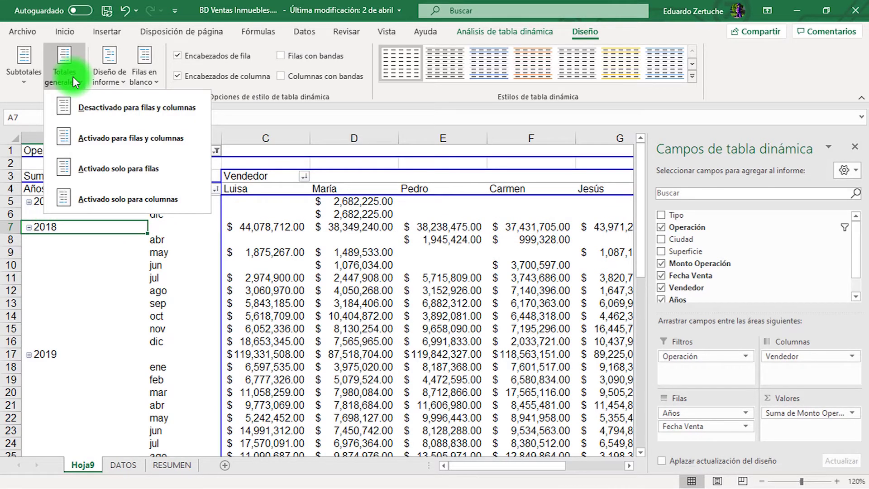
left_click(259, 262)
scroll(259, 263, "down", 13)
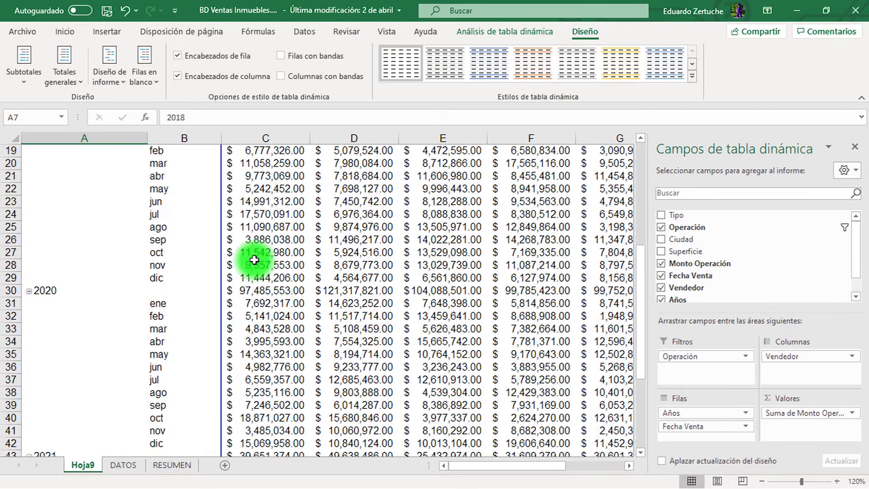
left_click(94, 265)
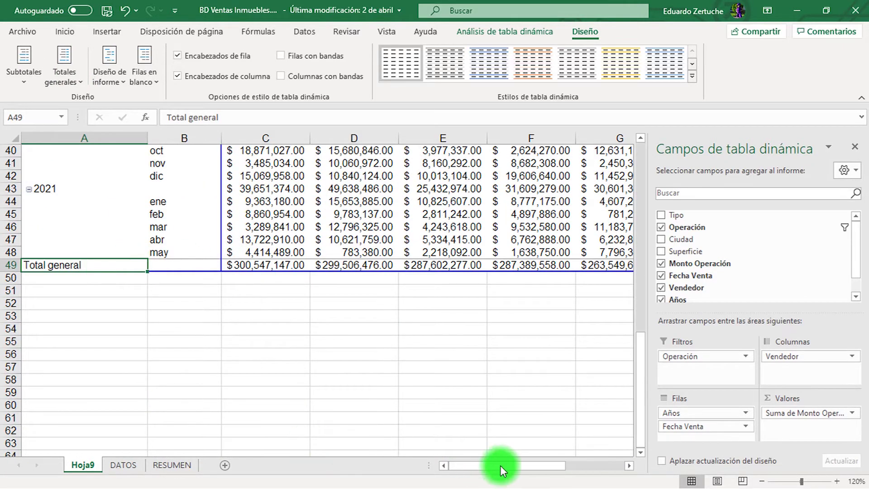
left_click_drag(500, 469, 580, 422)
scroll(550, 252, "up", 12)
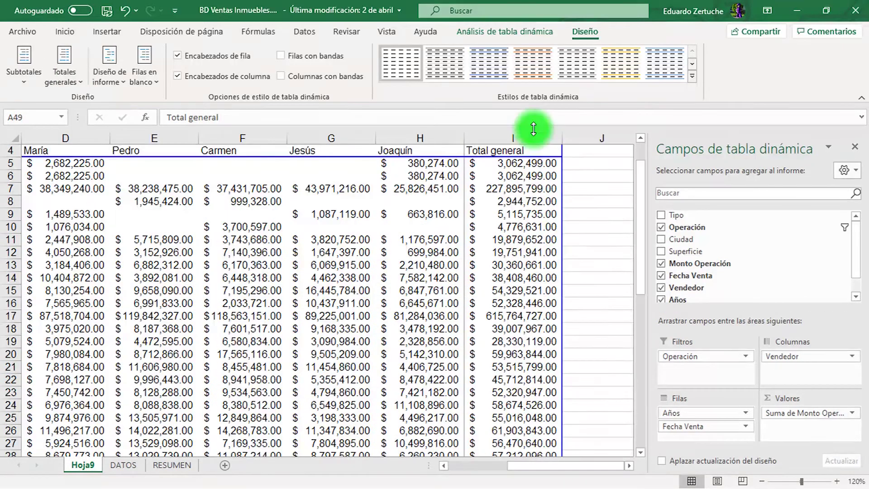
left_click(520, 145)
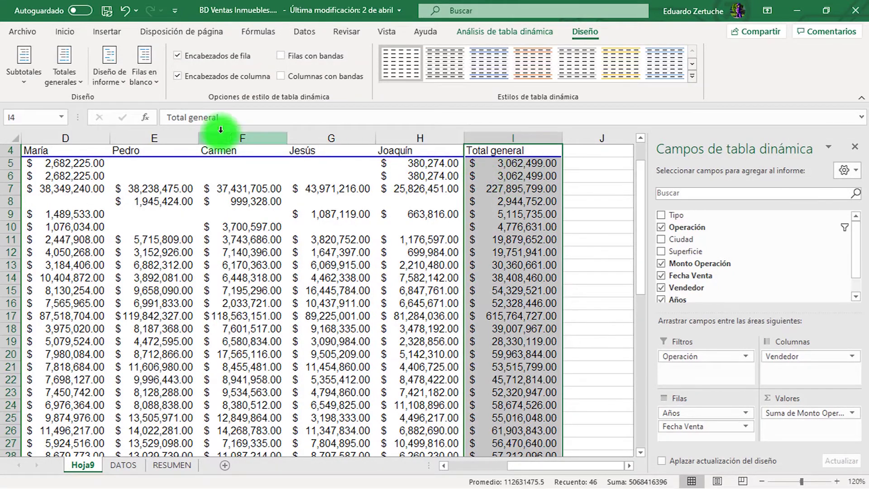
Turn off grand totals for both rows and columns and check the table's last column and last row
left_click(64, 82)
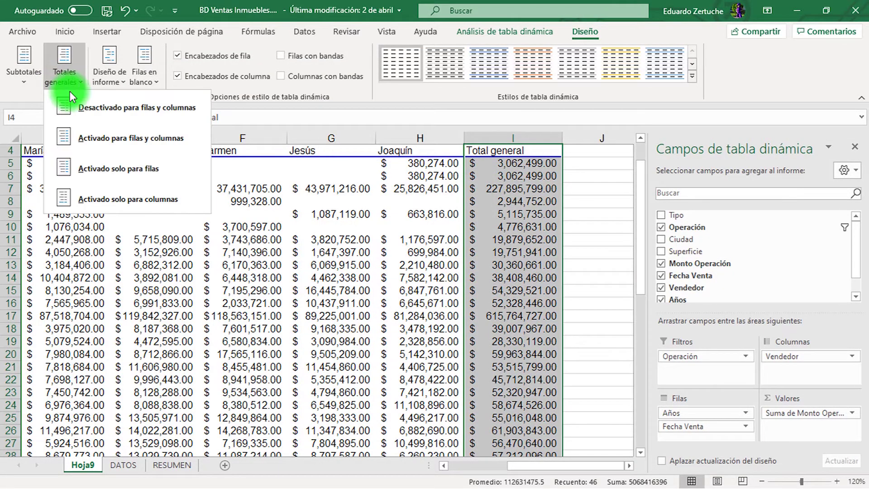
left_click(79, 107)
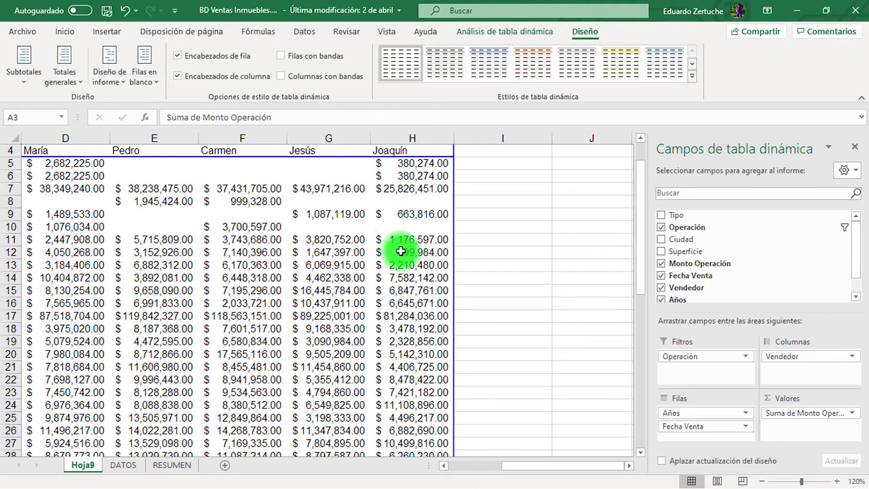
scroll(419, 297, "down", 7)
left_click_drag(521, 461, 370, 457)
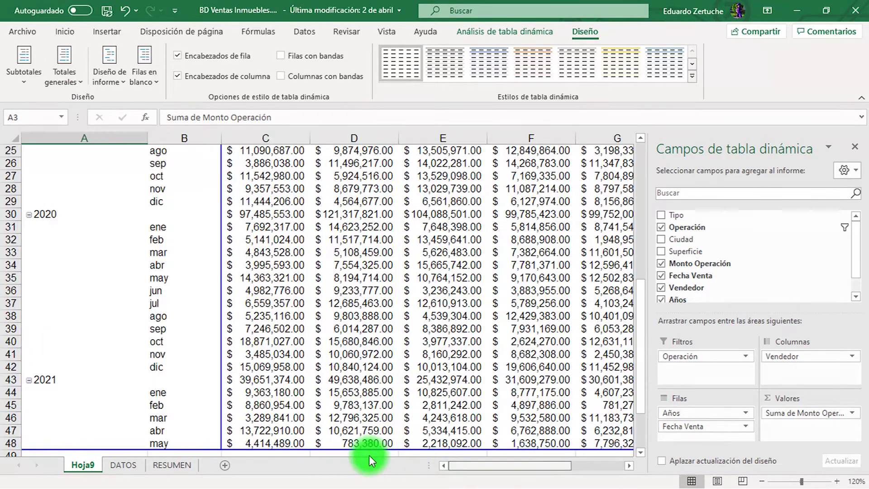
Turn on grand totals for both rows and columns and check the end of the table
left_click(63, 75)
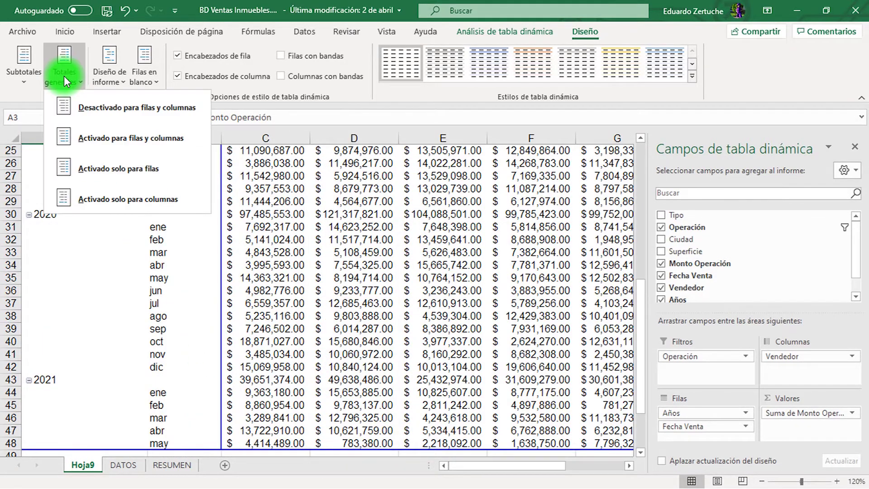
left_click(83, 144)
scroll(190, 301, "down", 4)
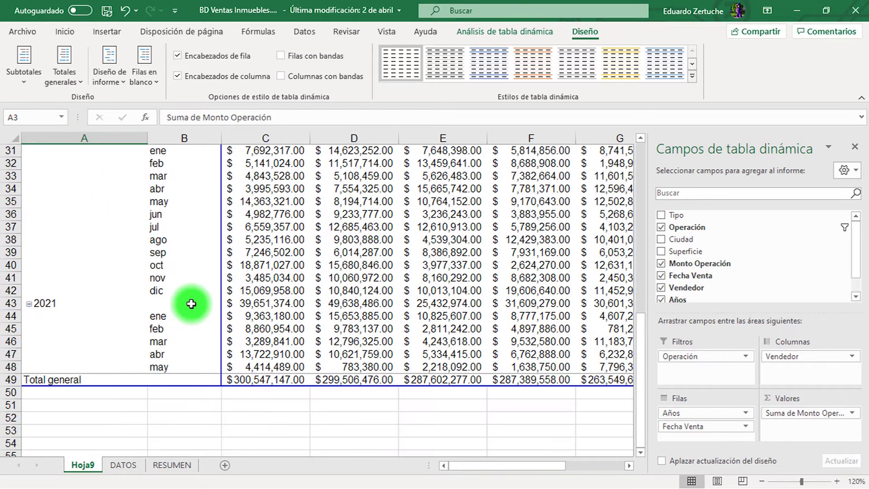
Set grand totals to rows only and check the Total general column
left_click(75, 75)
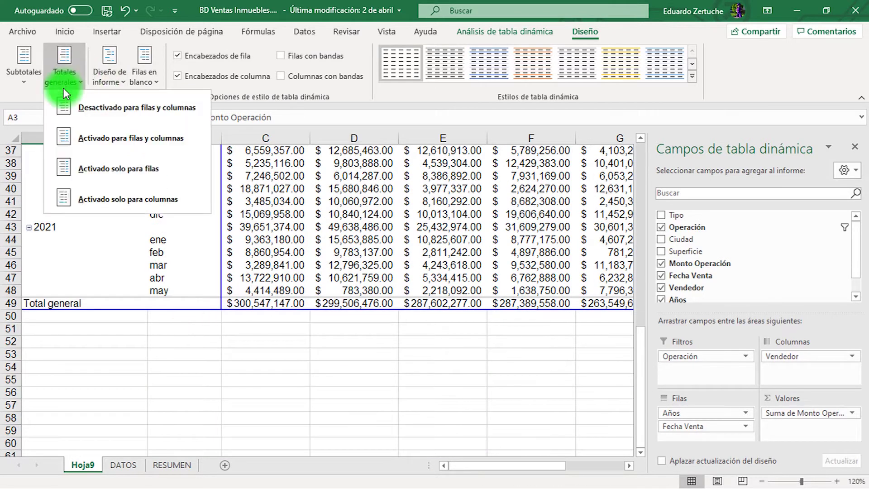
left_click(104, 168)
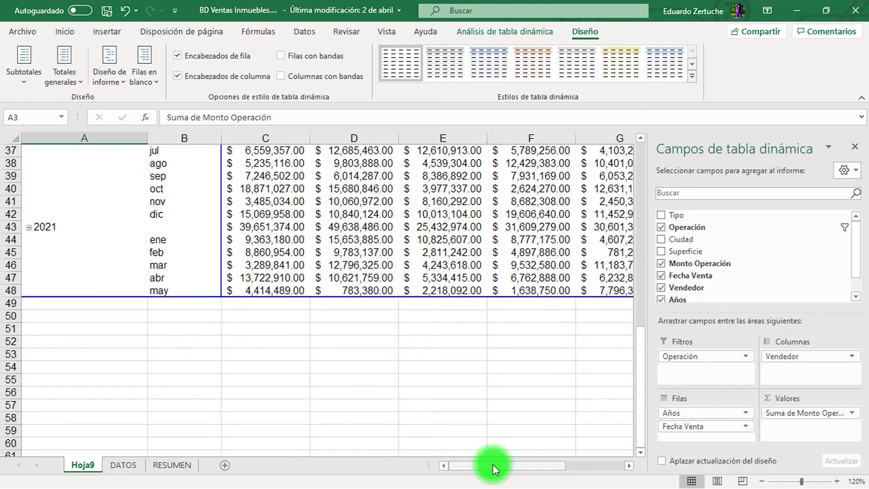
left_click_drag(495, 466, 645, 480)
scroll(503, 213, "up", 12)
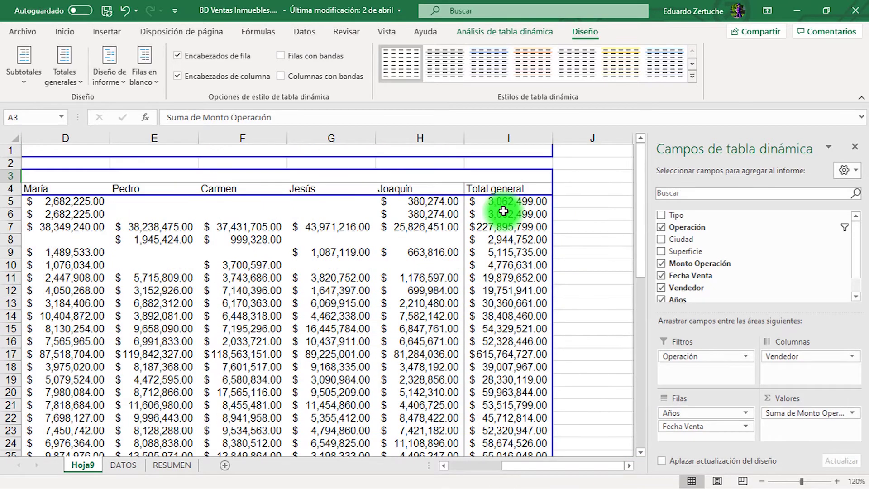
Set grand totals to columns only and check the bottom of the table
left_click(66, 75)
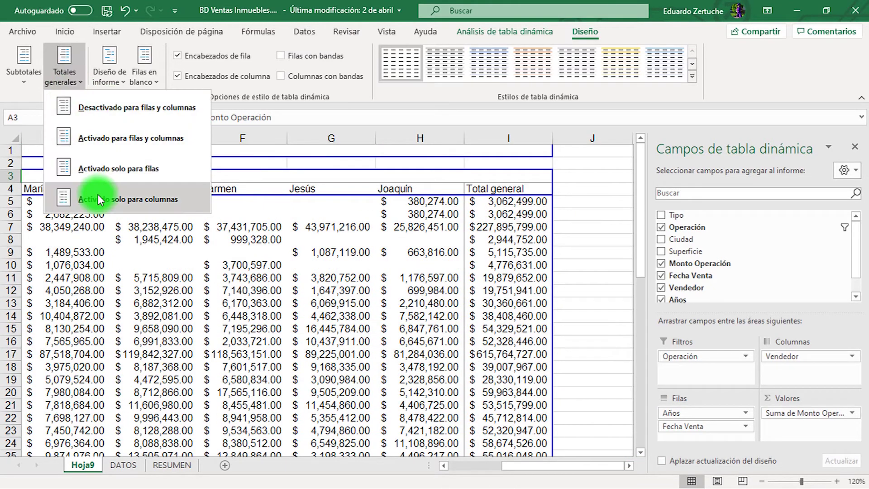
left_click(98, 199)
scroll(184, 287, "down", 10)
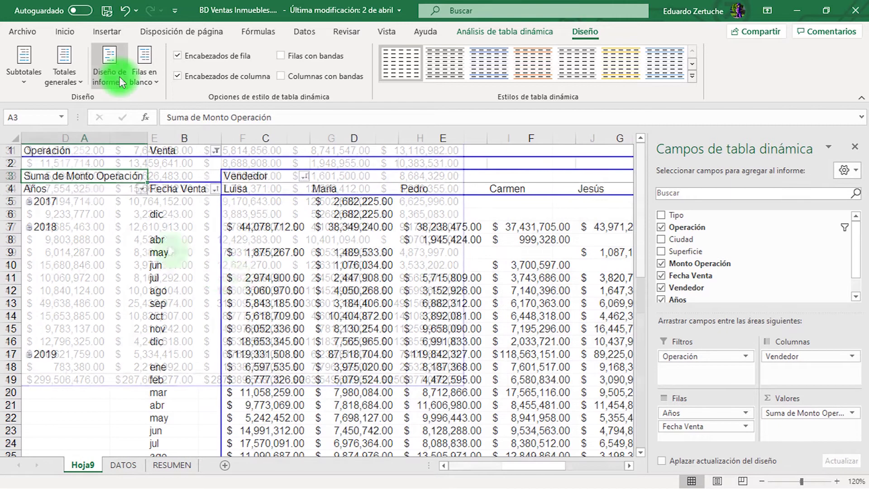
Switch the pivot table's report layout to compact form
left_click(120, 77)
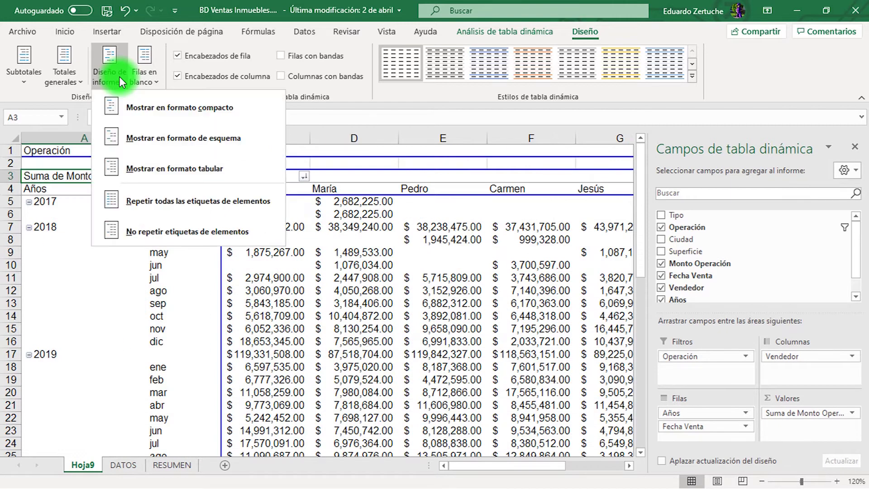
left_click(117, 108)
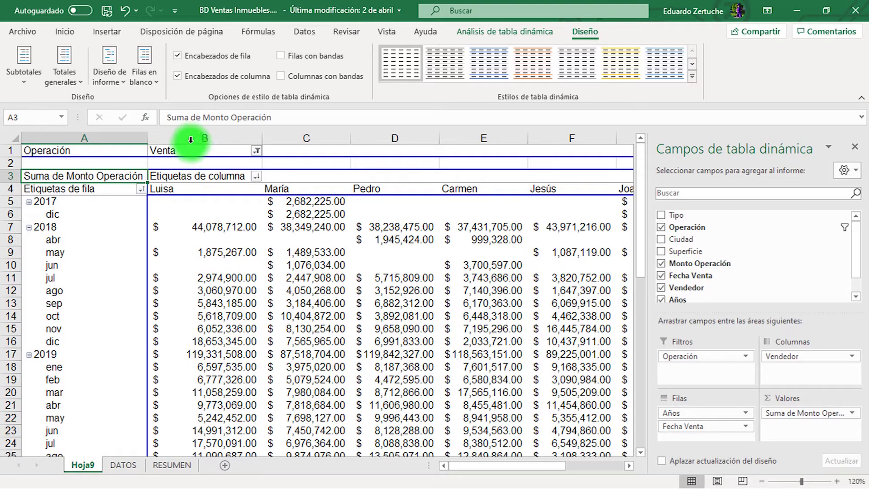
Switch the pivot table's report layout to outline form and check the separate Años and Fecha Venta columns
left_click(115, 80)
left_click(123, 137)
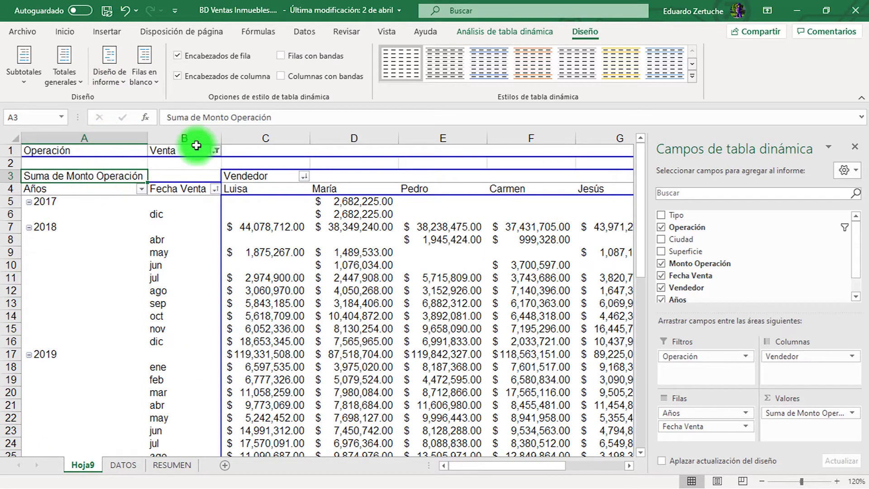
left_click(99, 139)
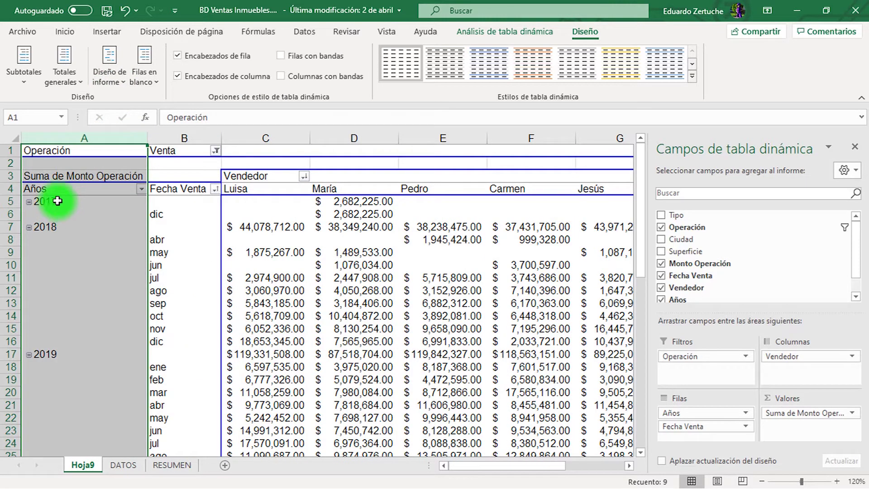
left_click(58, 201)
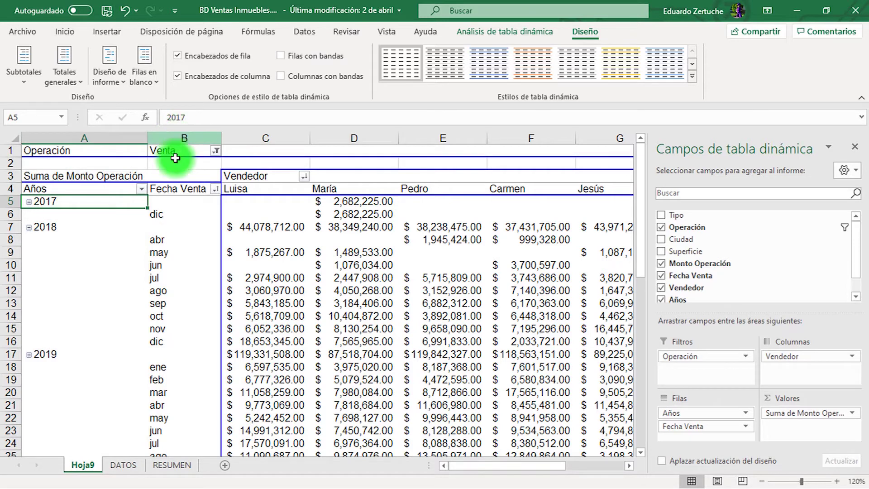
Switch the report layout to tabular form and check the 2018 months, the Total 2018 row and the subtotal options
left_click(109, 81)
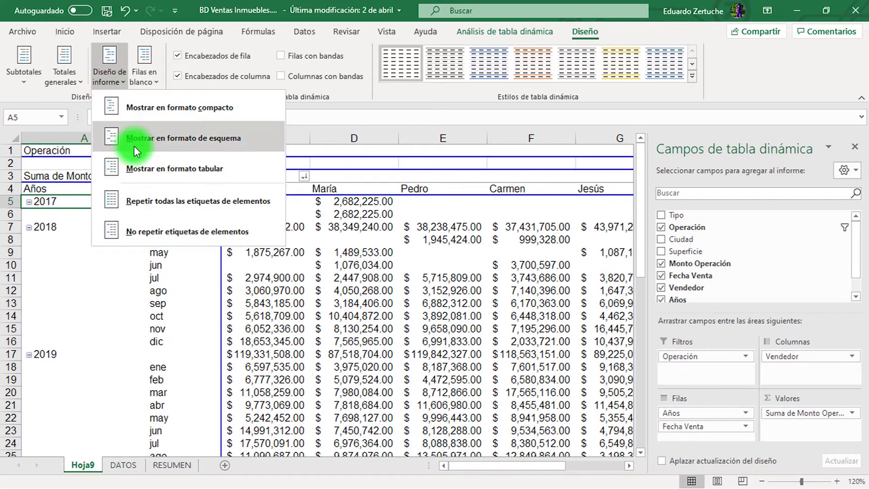
left_click(140, 171)
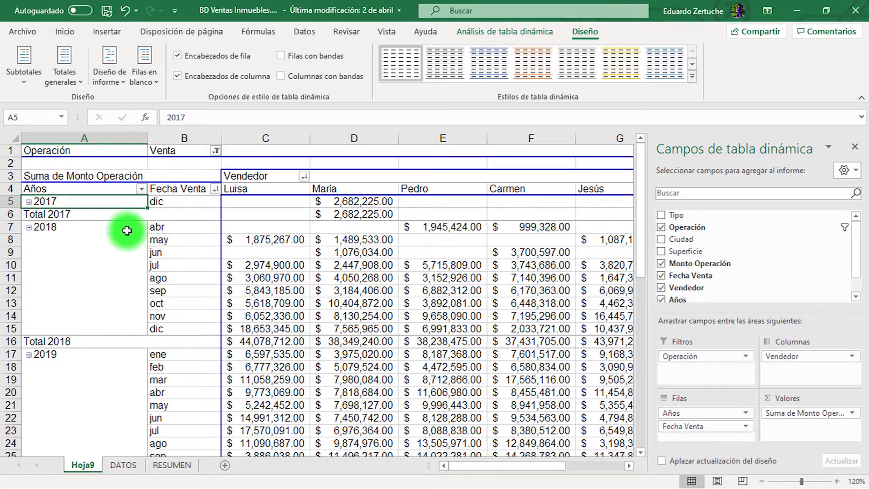
left_click(110, 230)
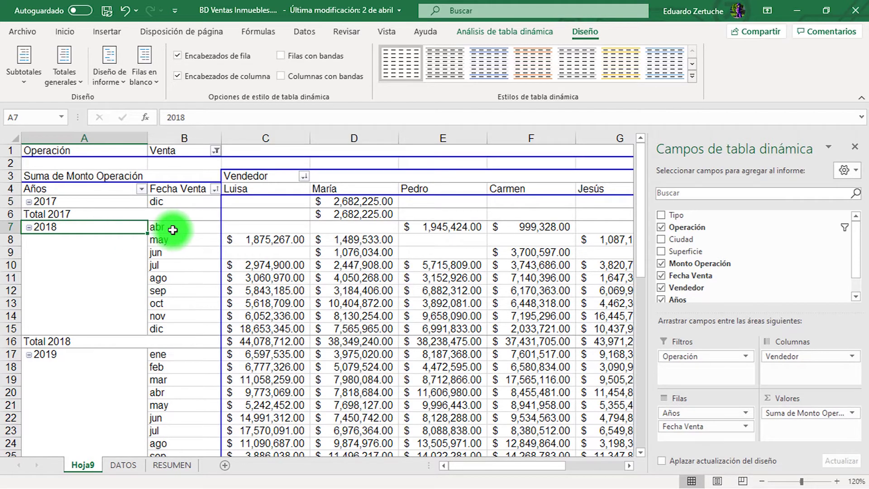
left_click_drag(172, 227, 171, 327)
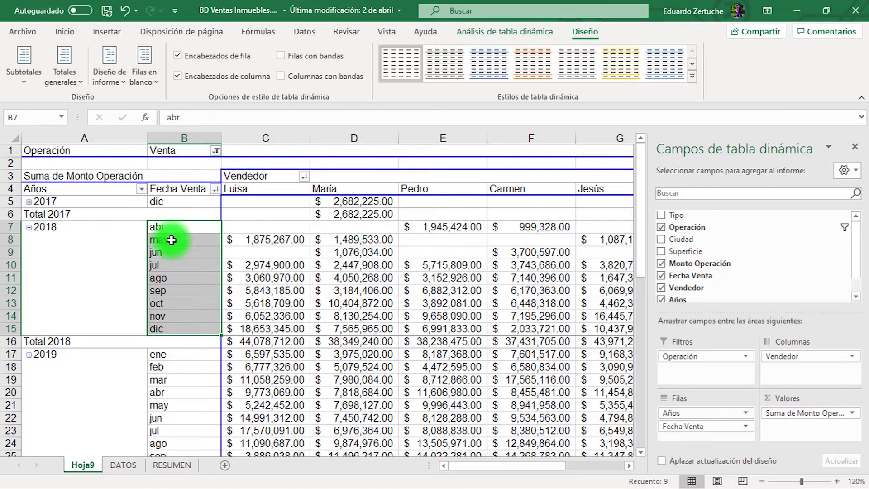
left_click_drag(95, 342, 260, 339)
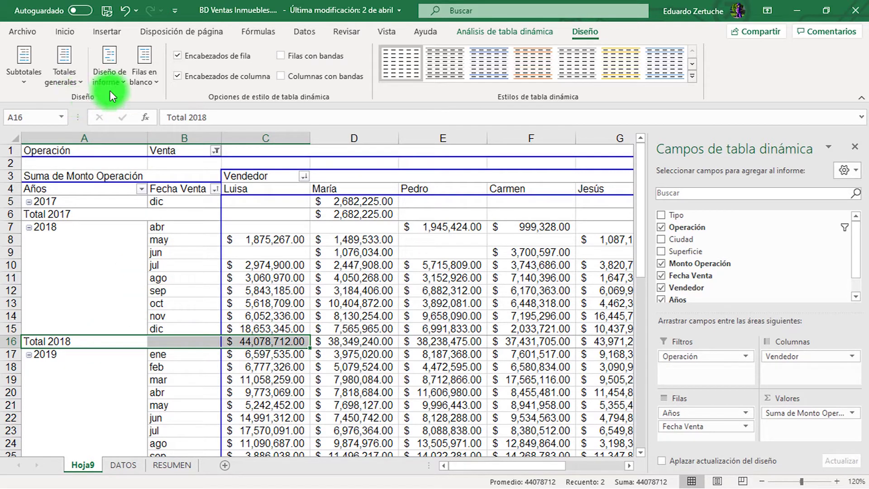
left_click(28, 84)
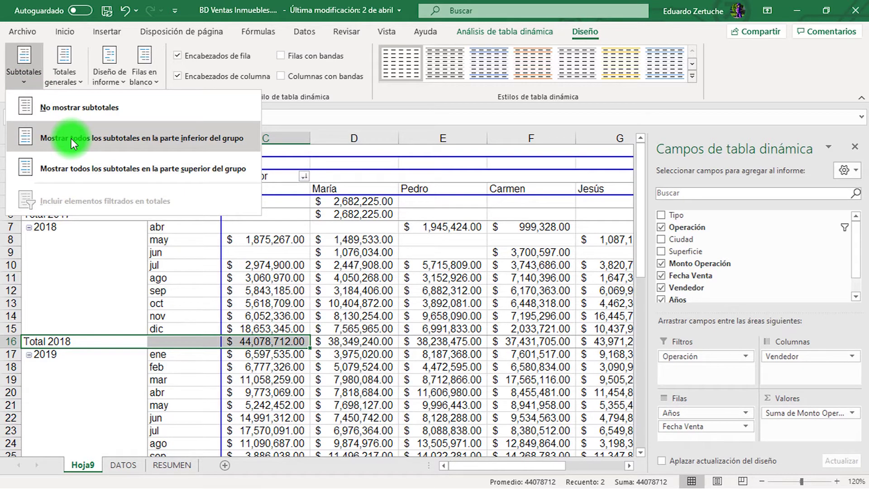
Repeat all item labels in the pivot table and check the year beside each 2018 month
left_click(113, 79)
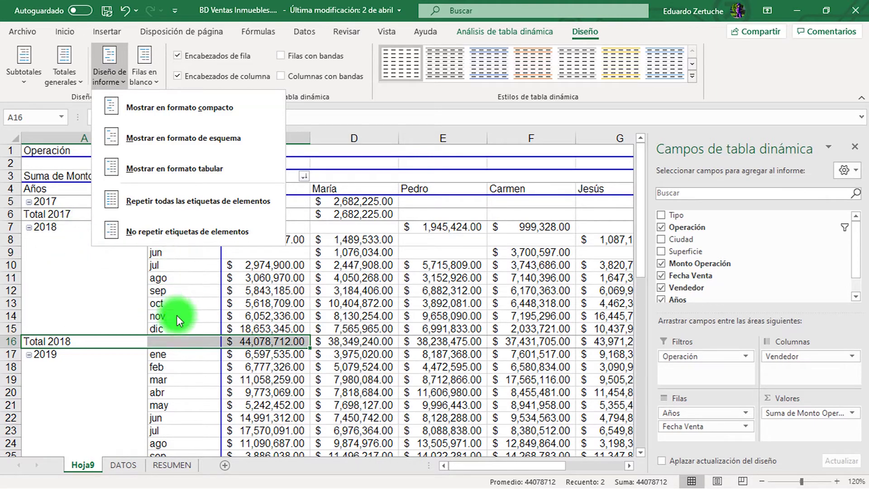
left_click(140, 202)
left_click_drag(56, 228, 40, 330)
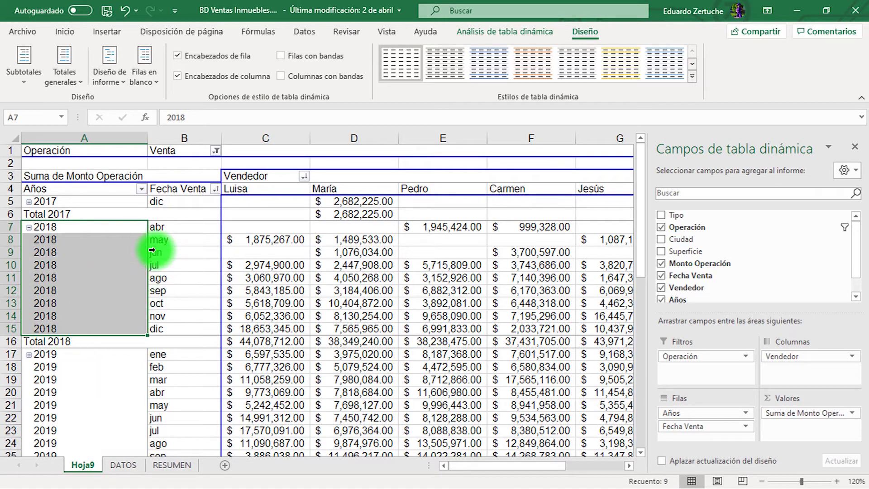
left_click_drag(165, 227, 158, 332)
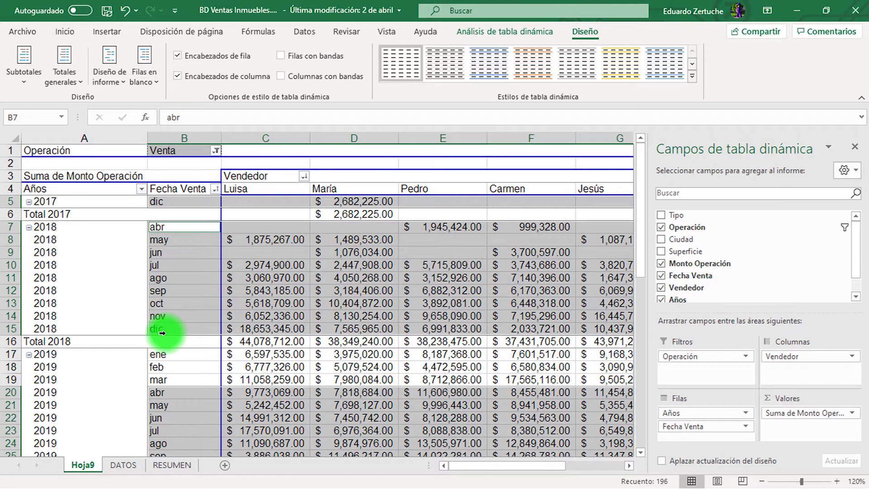
Insert a blank line after each item in the pivot table and check the separation between the year groups
left_click(148, 79)
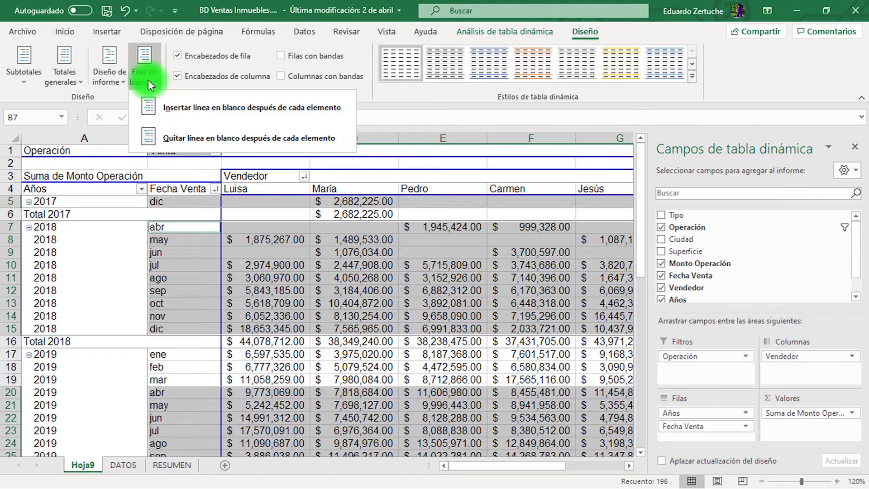
left_click(154, 110)
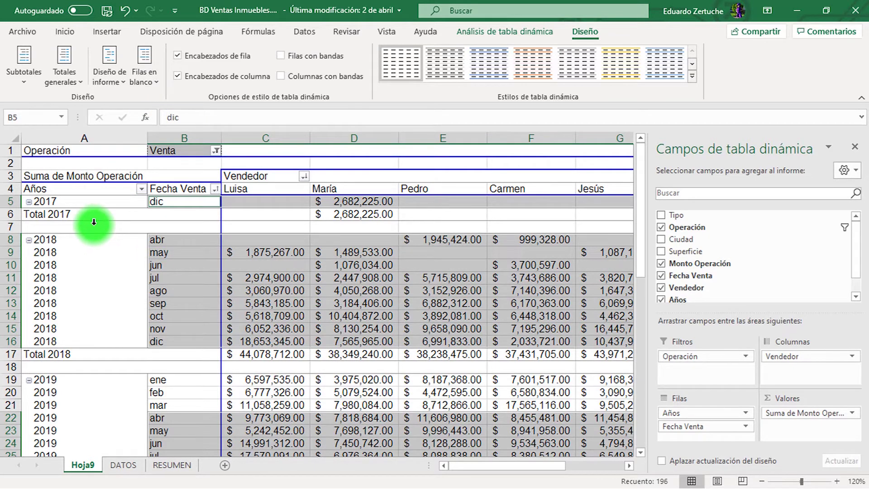
left_click_drag(84, 227, 516, 227)
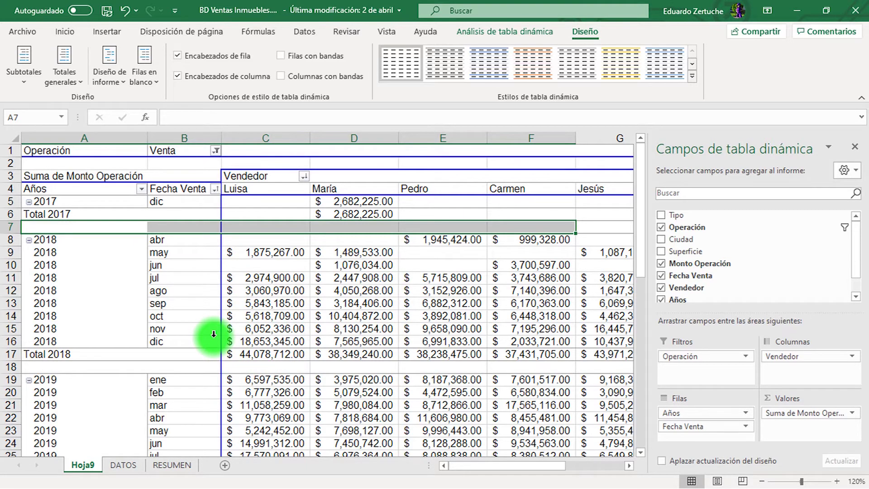
scroll(290, 320, "down", 4)
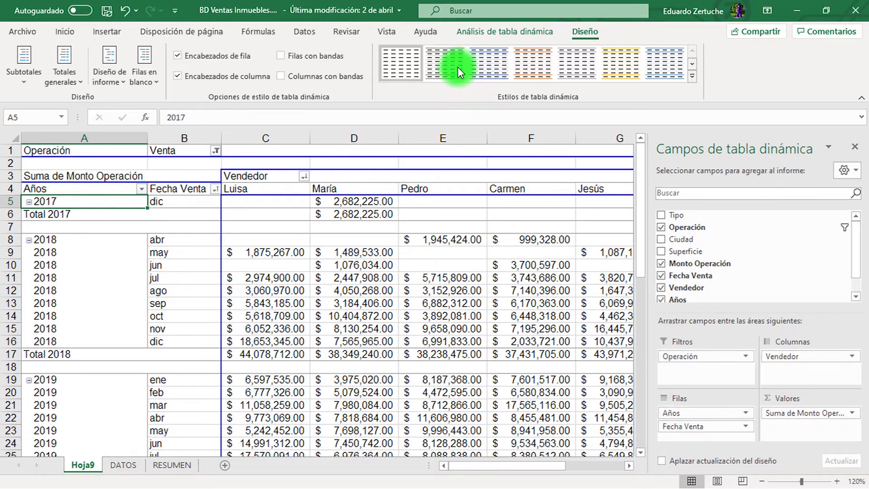
Apply the blue pivot table style Medio 2 and check its formatting on the subtotals, headers and Total general row
left_click(692, 75)
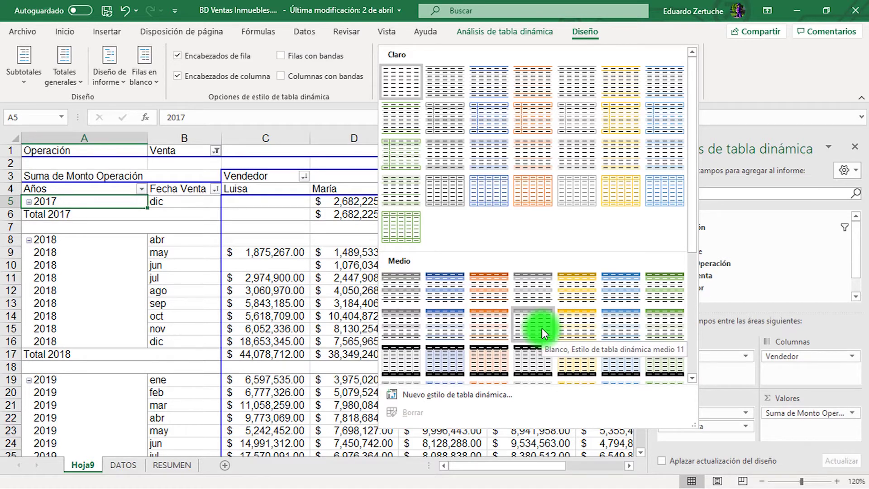
left_click(442, 289)
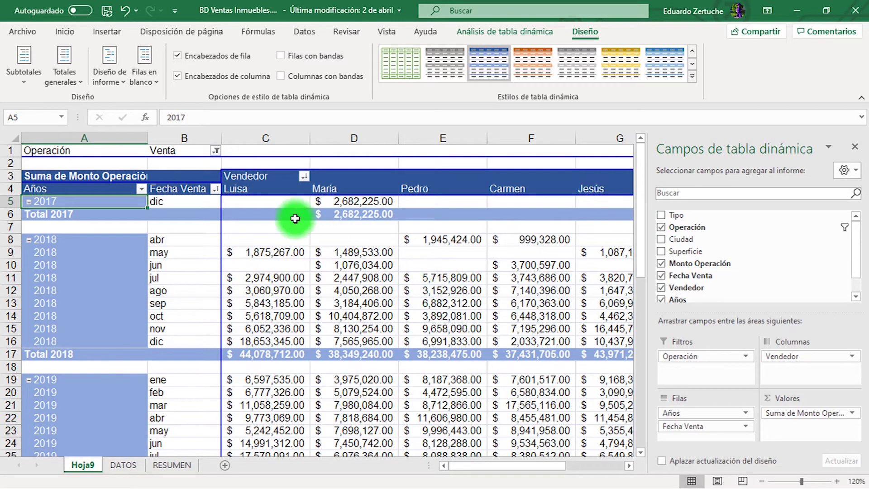
left_click_drag(101, 215, 404, 216)
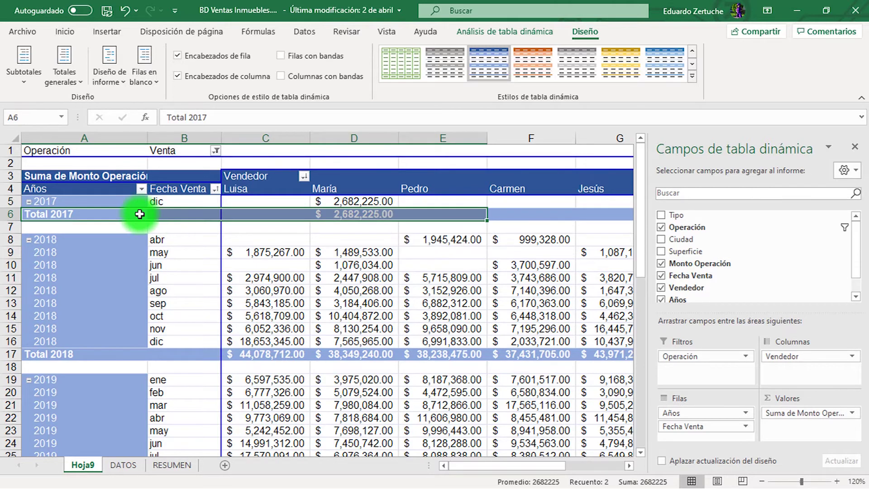
left_click(117, 170)
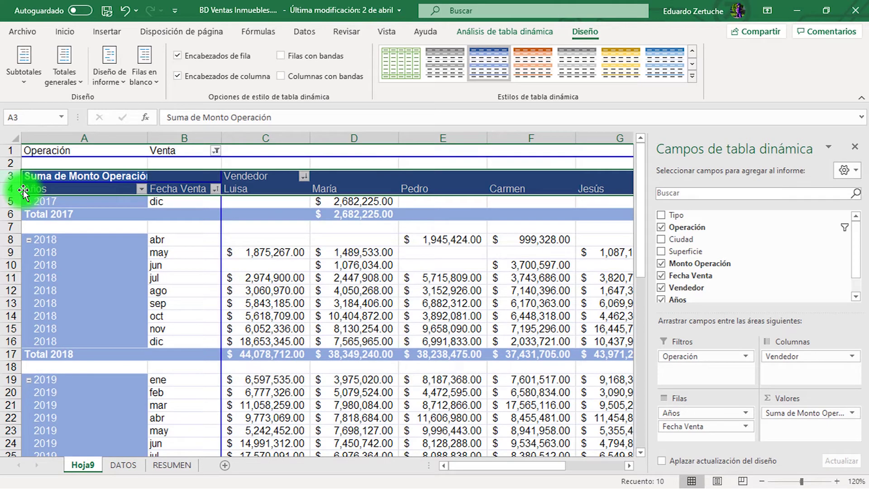
scroll(93, 225, "down", 13)
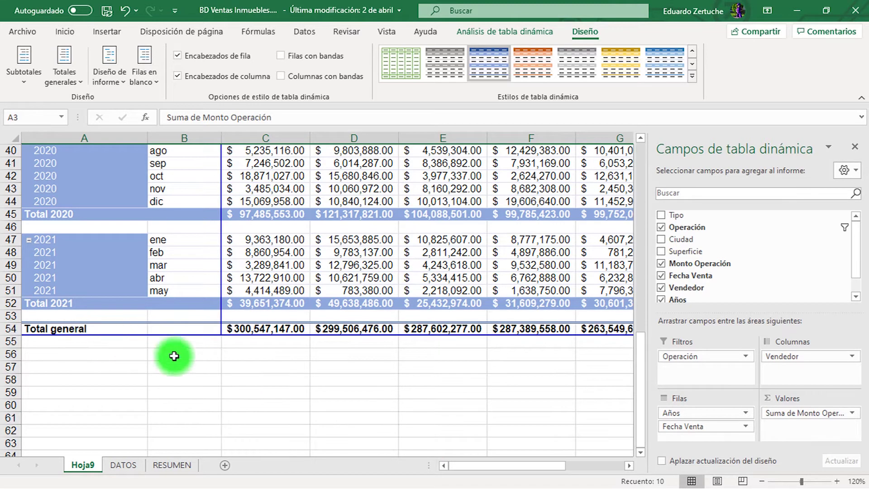
left_click_drag(457, 466, 596, 463)
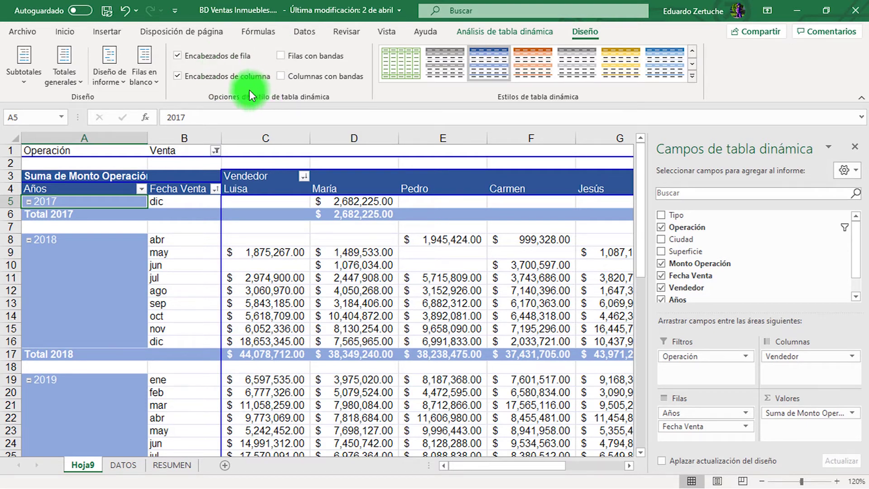
Turn the row headers formatting off and on again, and do the same with the column headers formatting
left_click(178, 55)
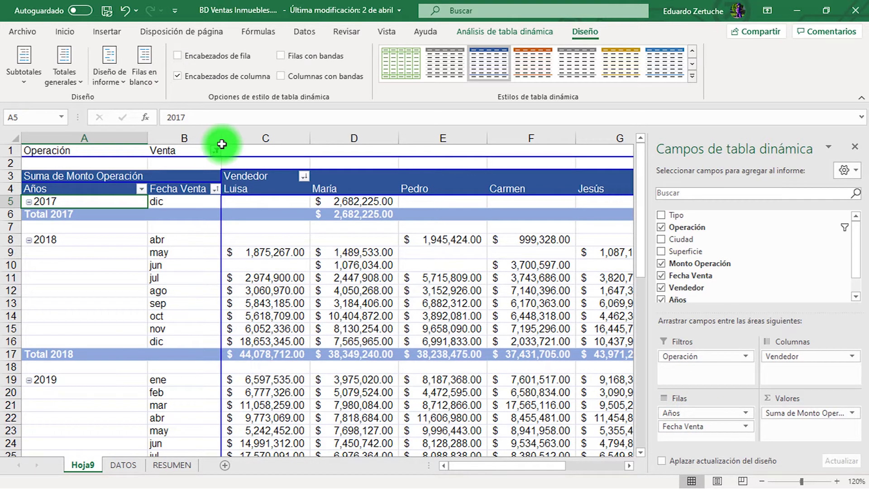
left_click(177, 56)
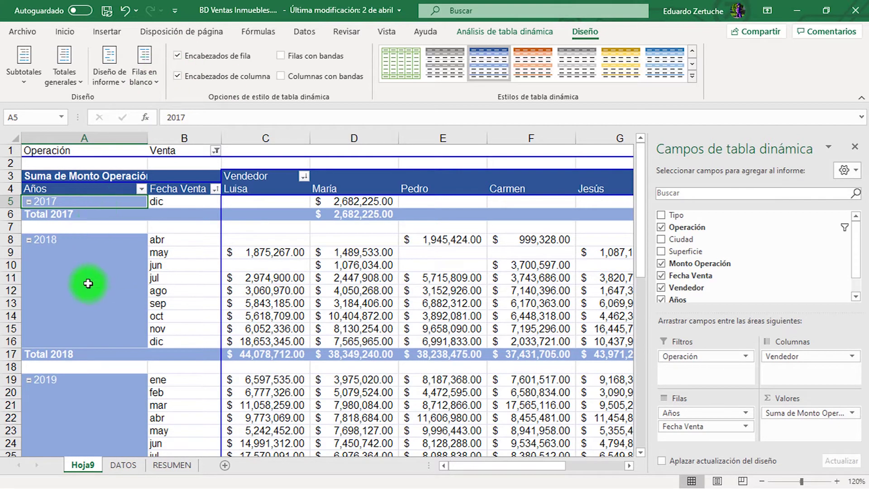
left_click(178, 77)
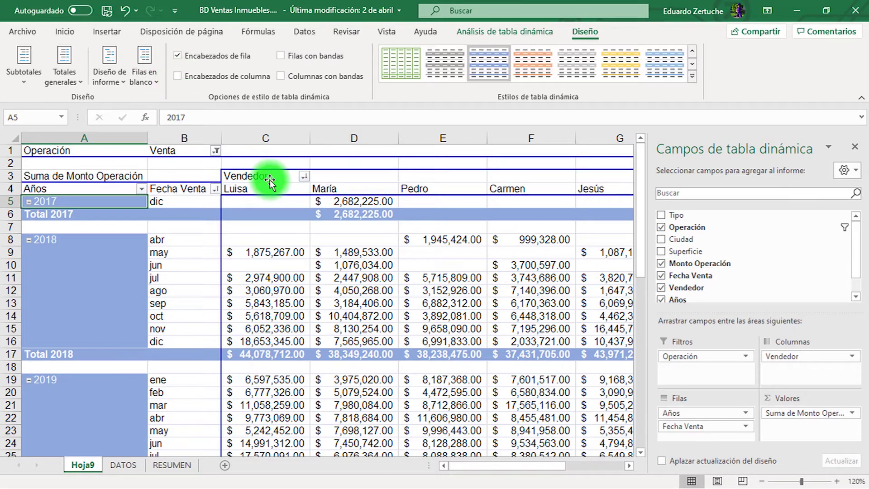
left_click(178, 75)
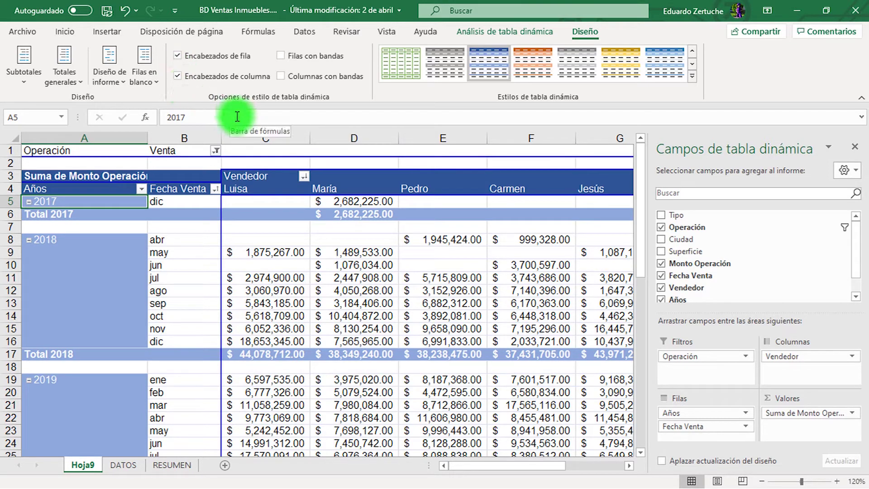
Turn on banded rows and apply the navy blue style from the first row of the Oscuro group
left_click(280, 56)
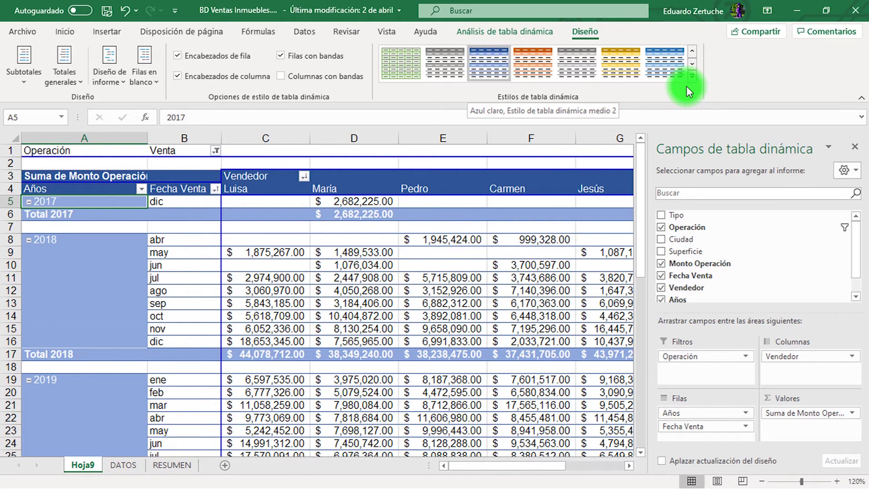
left_click(693, 76)
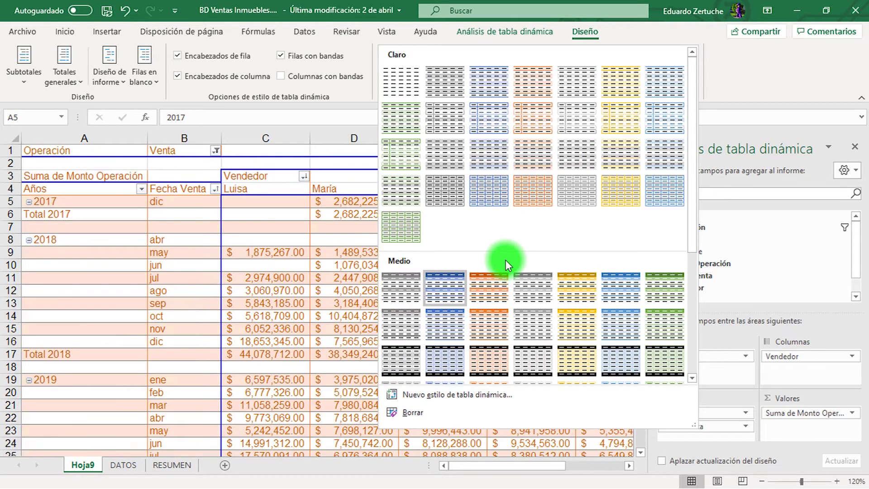
scroll(566, 257, "down", 5)
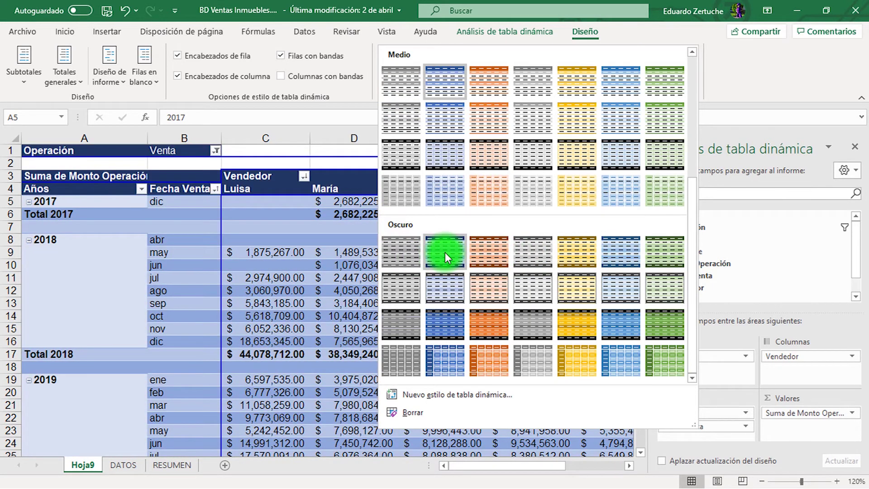
left_click(445, 252)
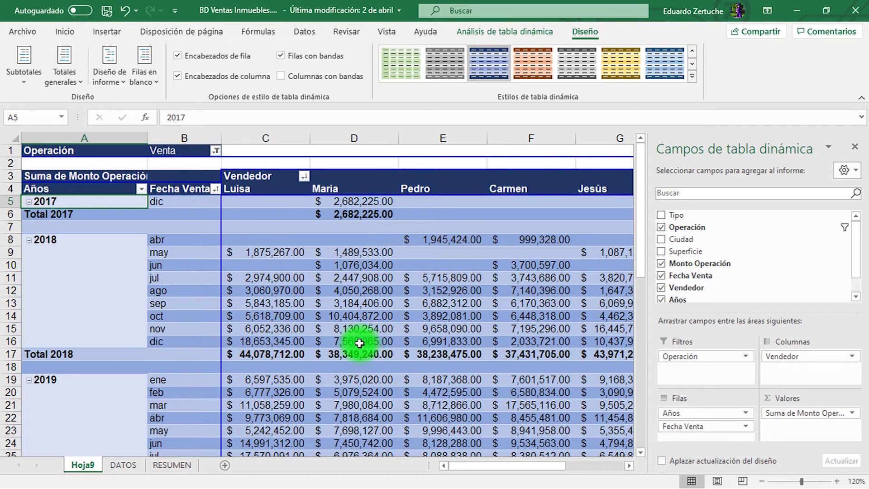
Turn off banded rows and reapply the blue Medio 2 style to the pivot table
left_click(281, 56)
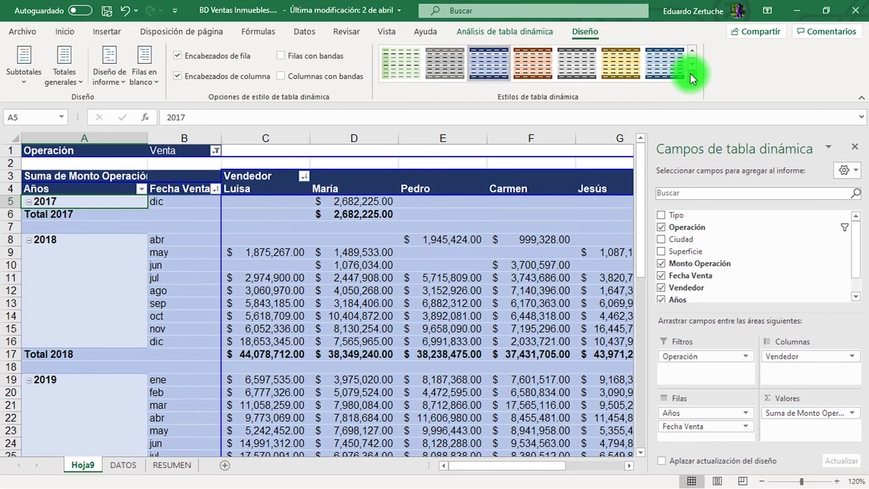
left_click(691, 73)
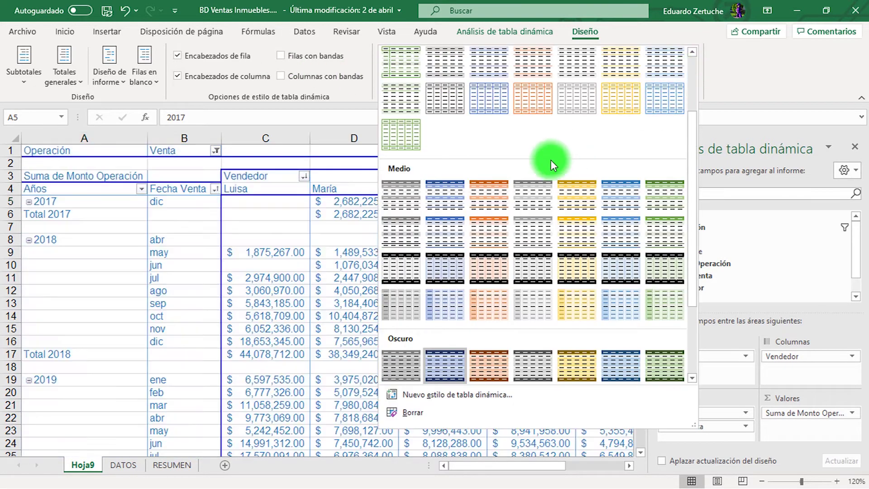
left_click(437, 198)
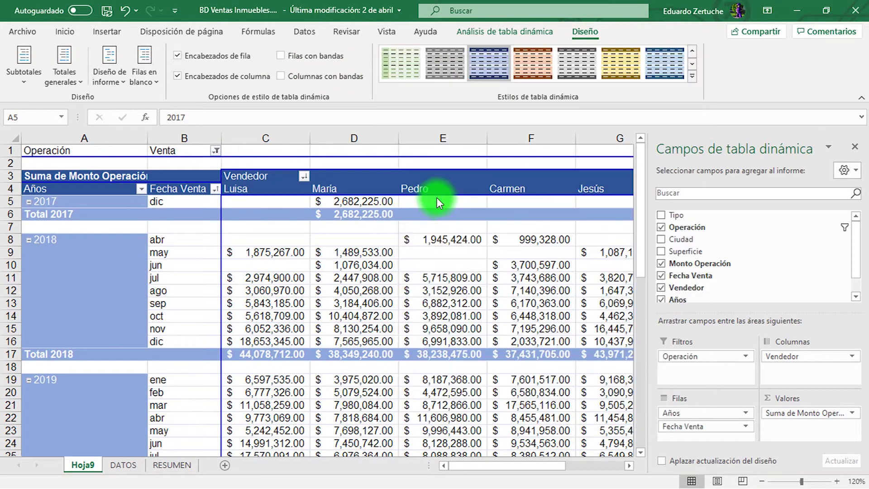
Turn on both banded rows and banded columns for the pivot table
left_click(281, 55)
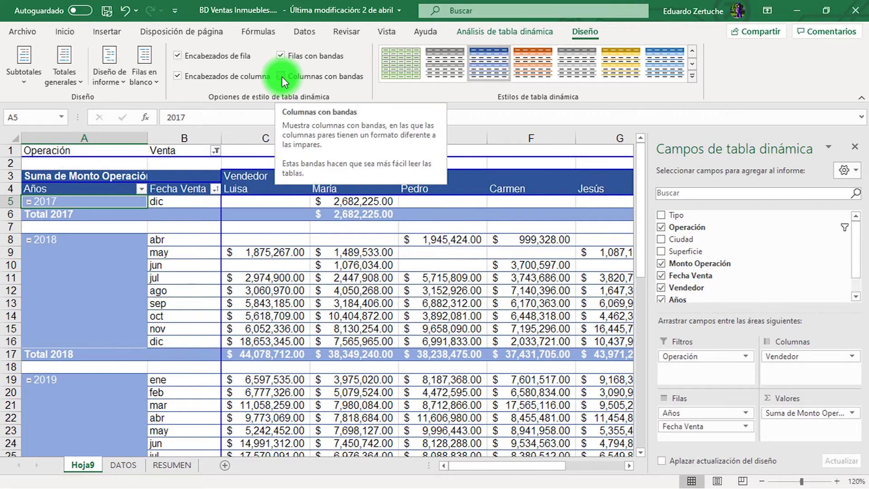
left_click(281, 77)
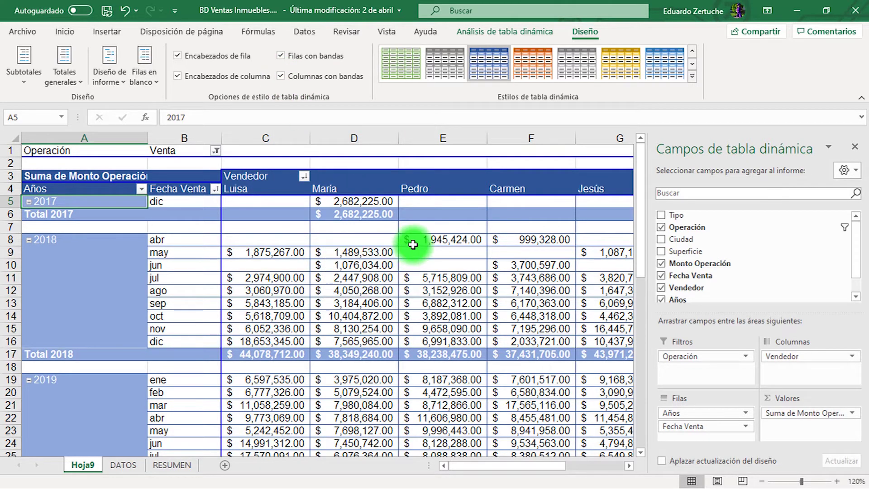
Apply the dark blue Oscuro 23 style to the pivot table
left_click(694, 78)
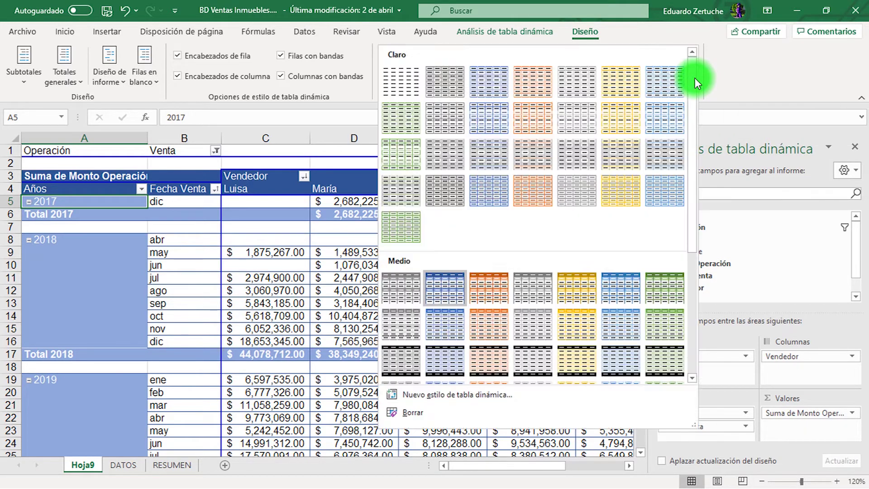
scroll(570, 266, "down", 3)
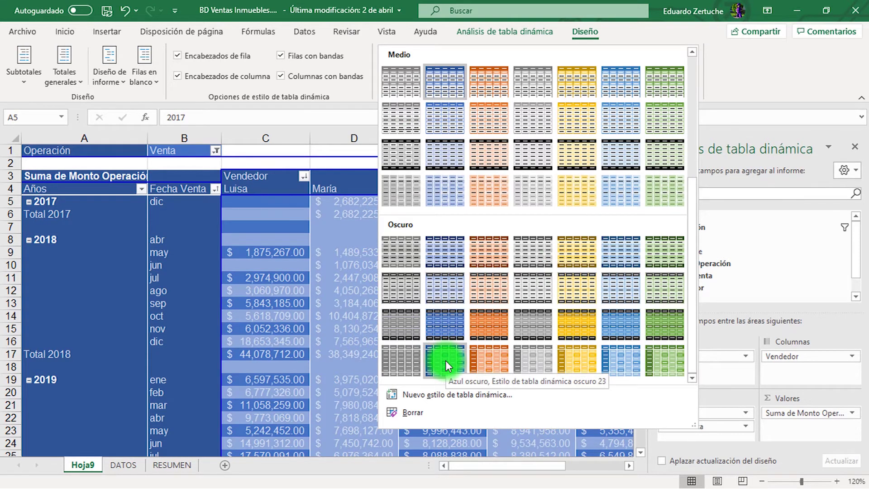
left_click(445, 360)
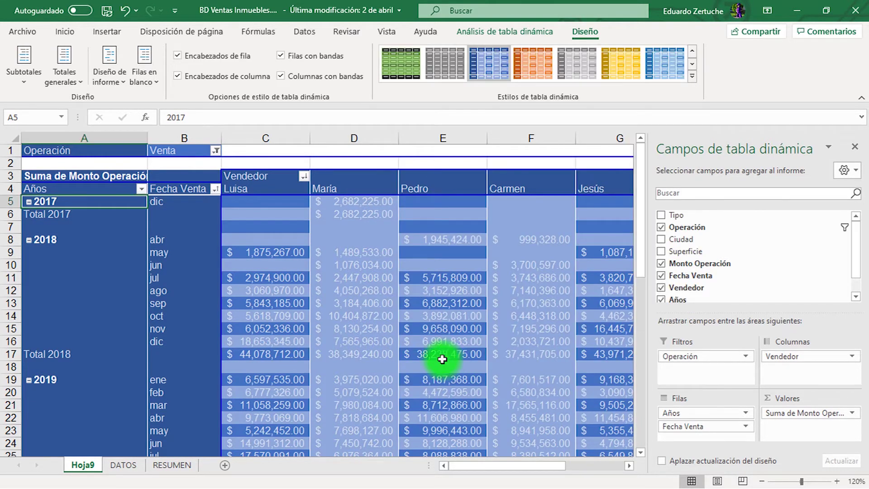
Apply the light blue Claro 23 style to the pivot table
left_click(693, 77)
scroll(531, 137, "up", 5)
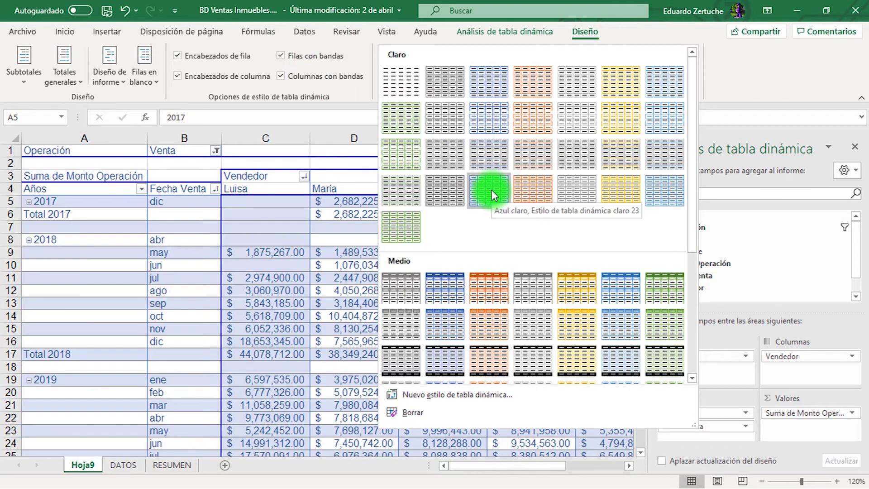
left_click(492, 190)
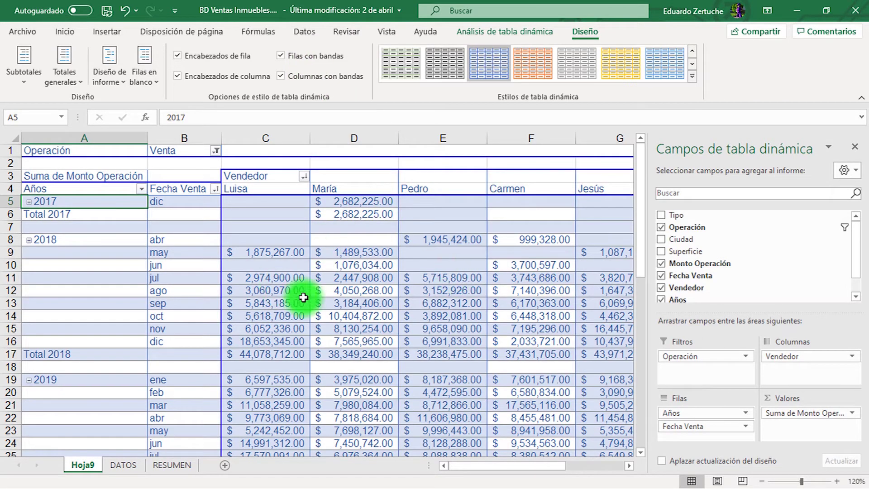
mouse_move(444, 257)
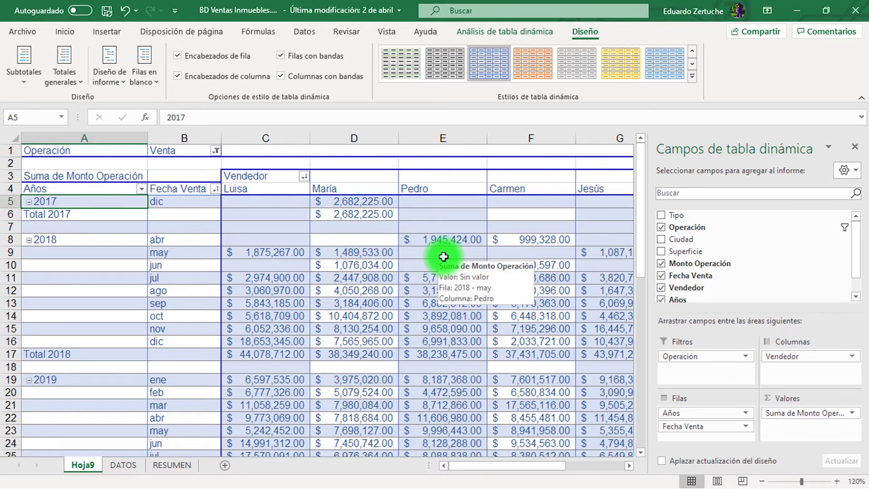
Reapply the blue style from the first row of the Medio group to the pivot table
left_click(693, 76)
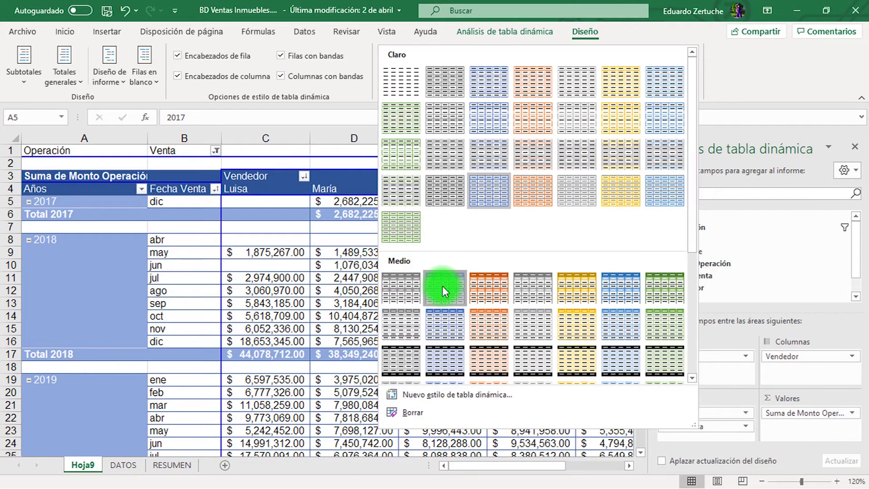
left_click(442, 286)
mouse_move(408, 274)
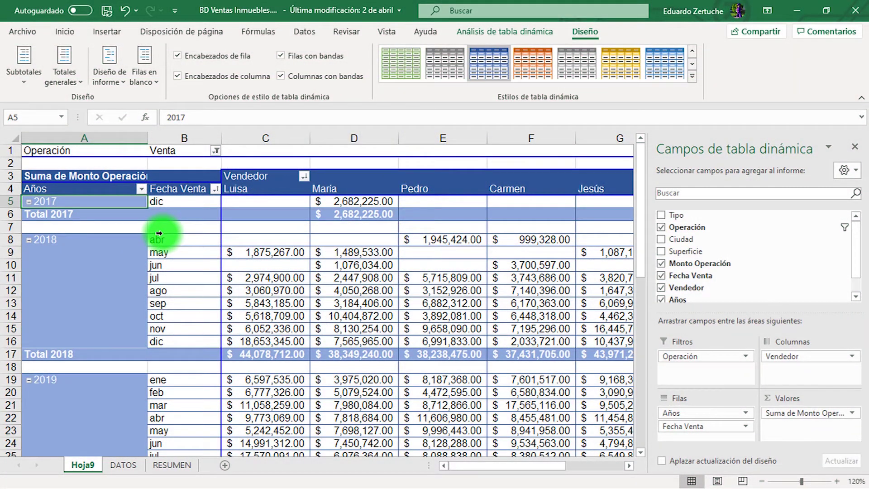
Check the choices of the Operación report filter without changing it, and remove the Operación field from the report filters
left_click(496, 31)
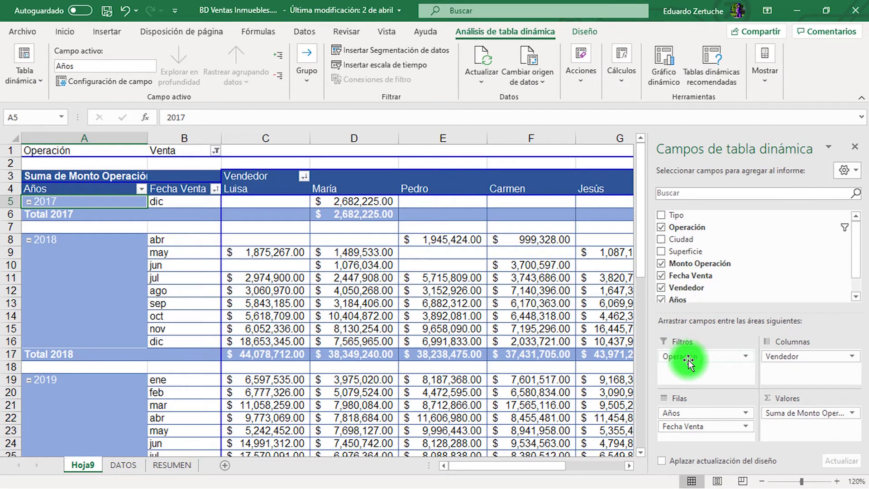
left_click_drag(712, 262, 698, 357)
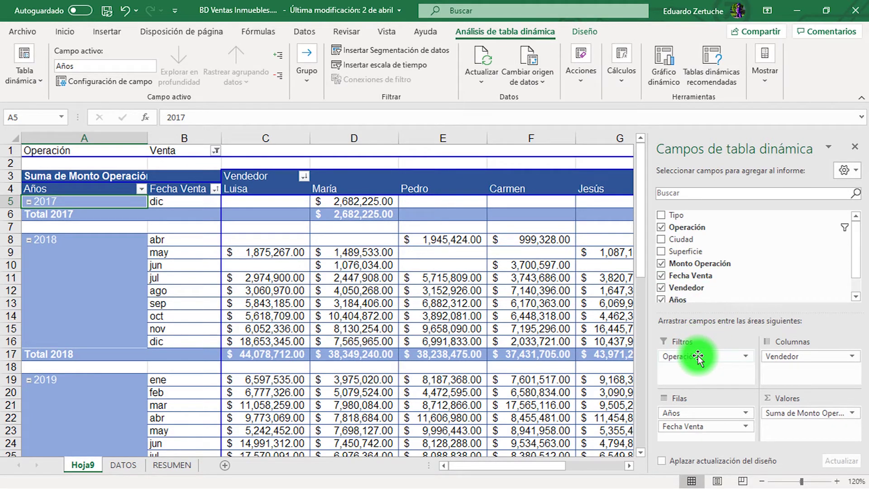
left_click(216, 151)
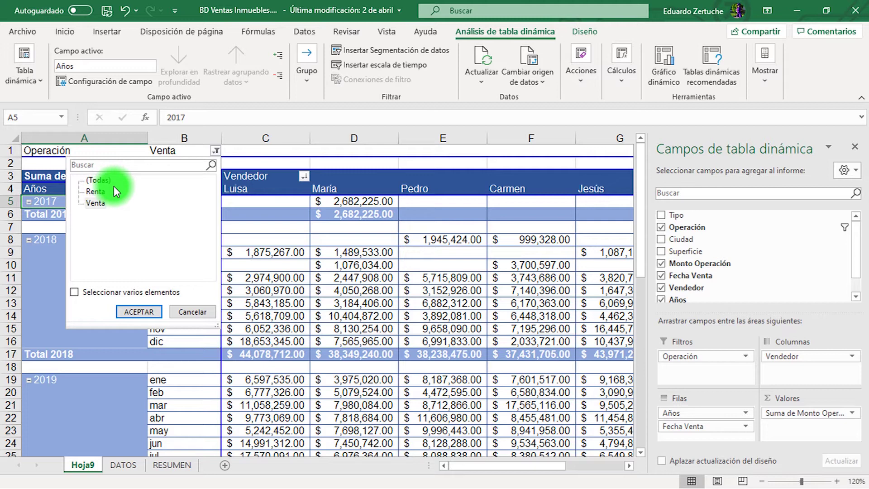
left_click(182, 312)
left_click(689, 357)
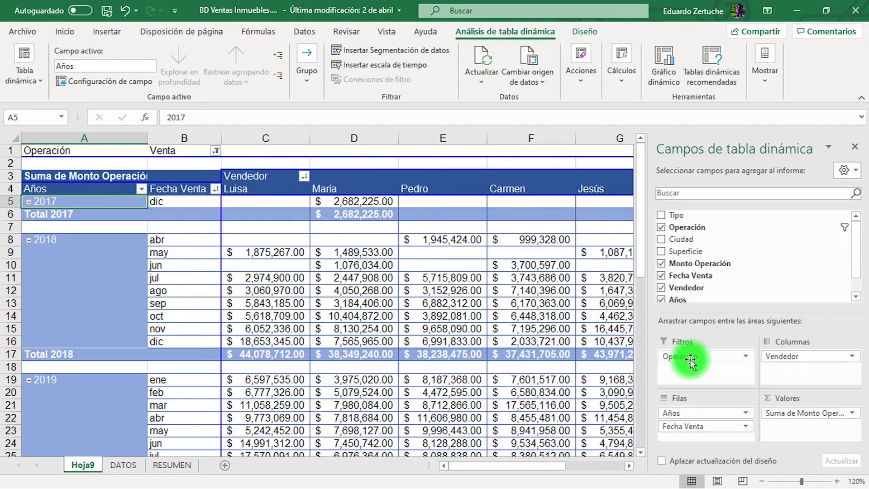
left_click_drag(690, 360, 709, 240)
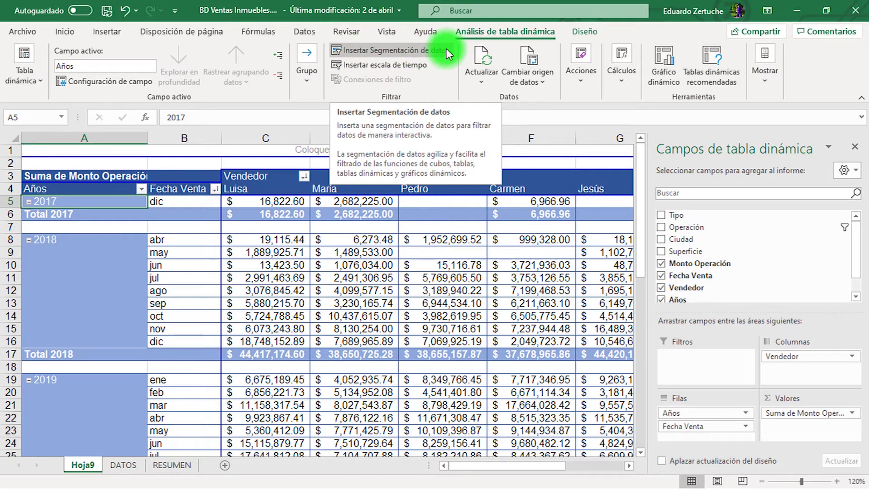
Insert slicers for the Operación and Ciudad fields of the pivot table
left_click(405, 50)
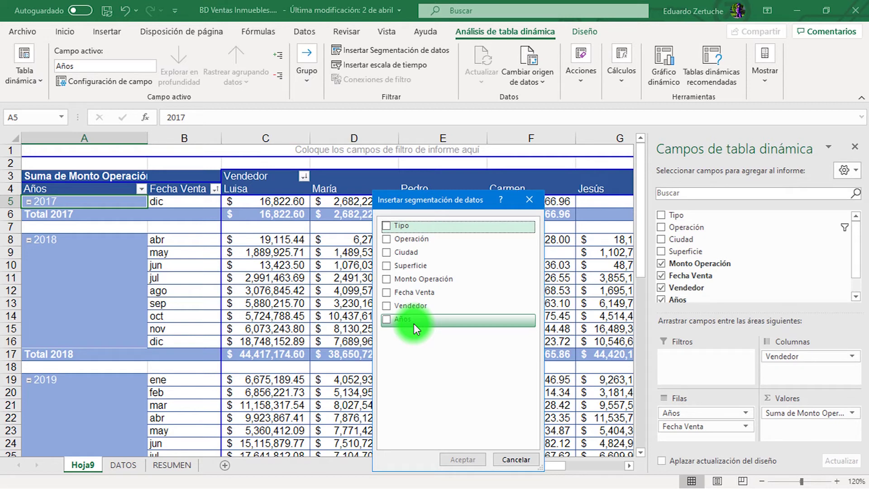
left_click(385, 238)
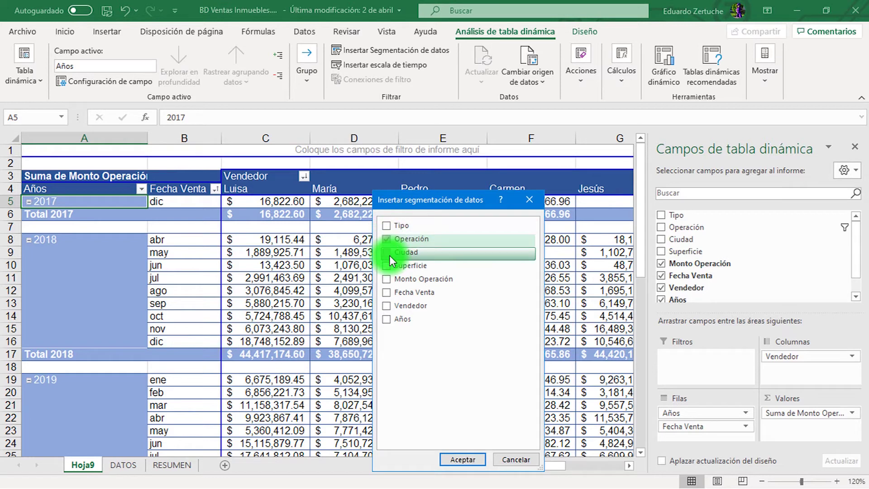
left_click(387, 253)
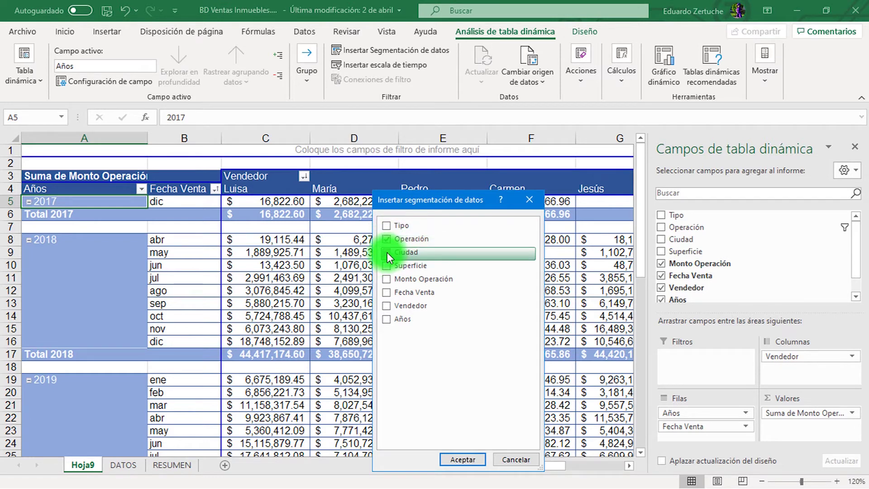
left_click(468, 460)
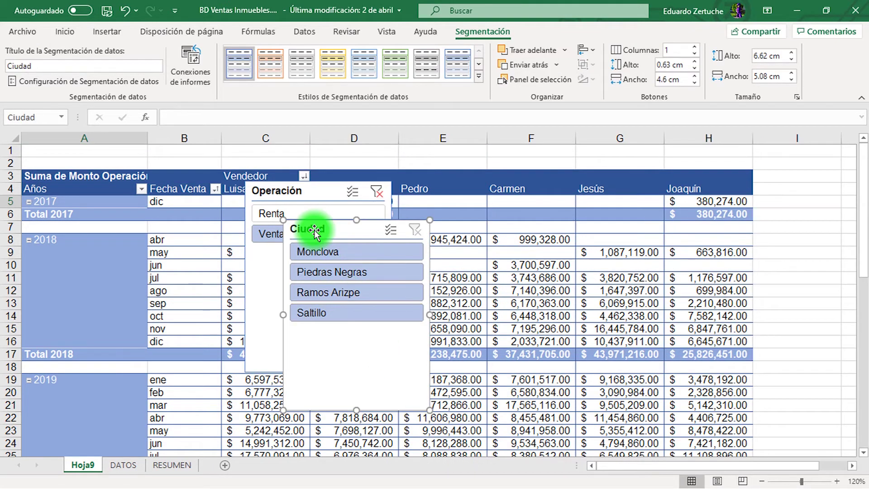
Place the Ciudad slicer beside the Operación slicer and make row 1 tall enough to hold the slicers
left_click_drag(314, 230, 427, 191)
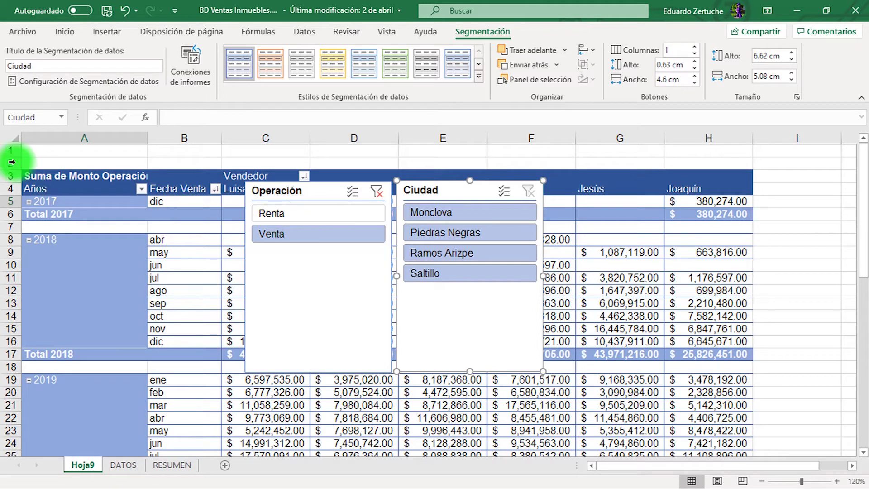
left_click_drag(9, 157, 10, 220)
Move the Operación slicer into row 1 above column A and shorten it to about 2.5 cm
left_click(256, 296)
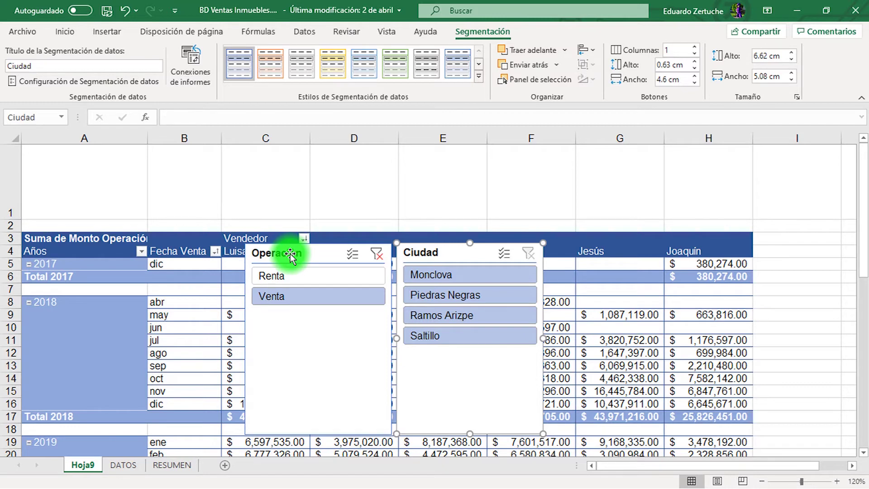
left_click_drag(290, 255, 94, 158)
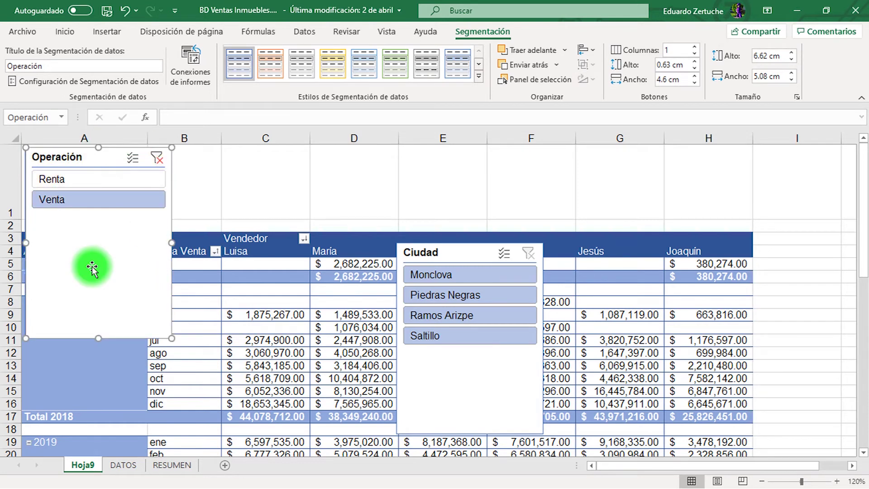
left_click_drag(96, 337, 90, 217)
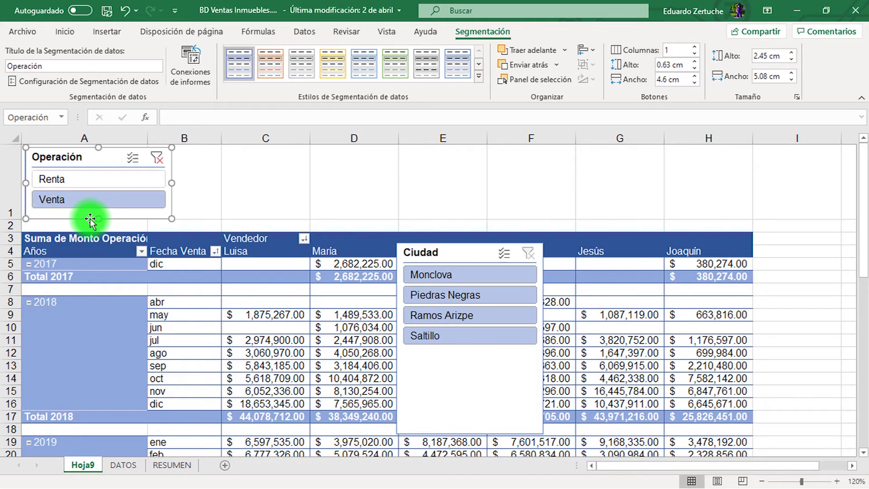
Filter the pivot table by Renta and by Venta with the Operación slicer, and clear the slicer's filter
left_click(94, 181)
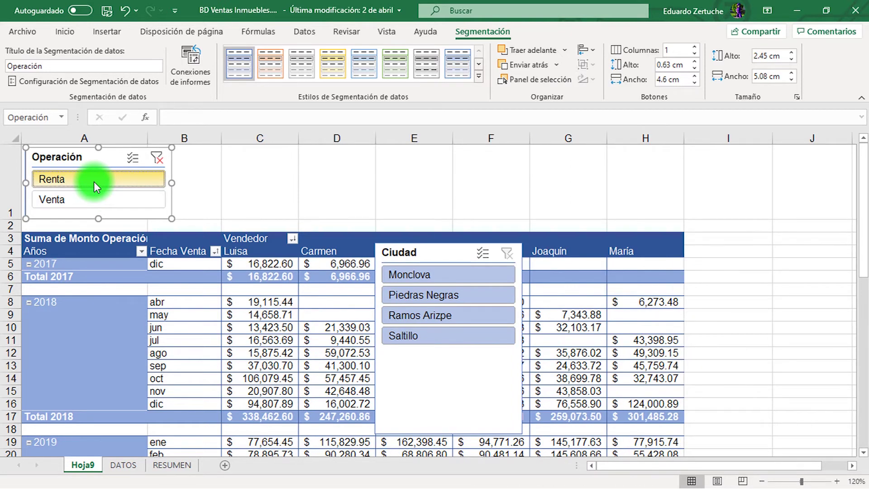
left_click(90, 194)
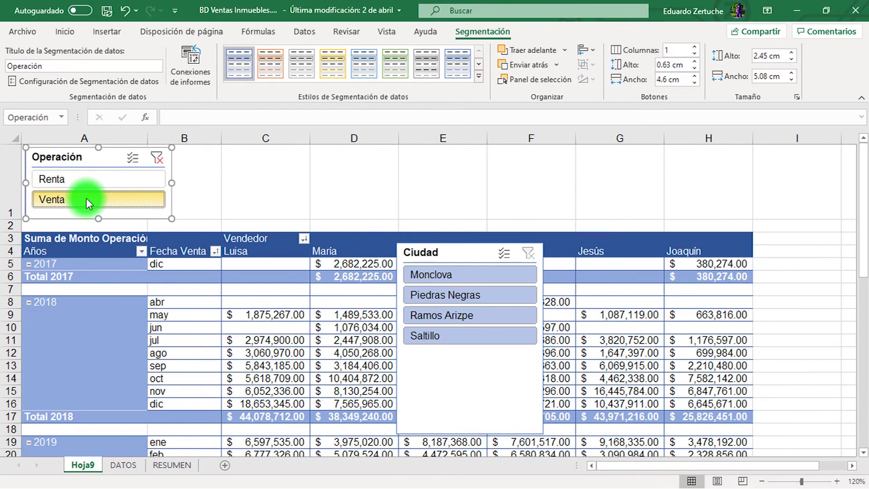
left_click(156, 157)
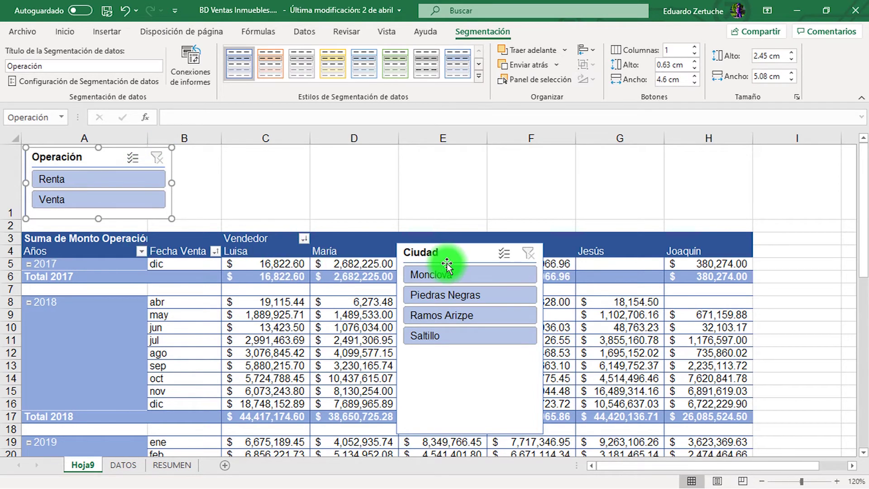
Move the Ciudad slicer into row 1 beside the Operación slicer and shorten it to about 2.5 cm
left_click(458, 253)
left_click_drag(466, 253, 241, 159)
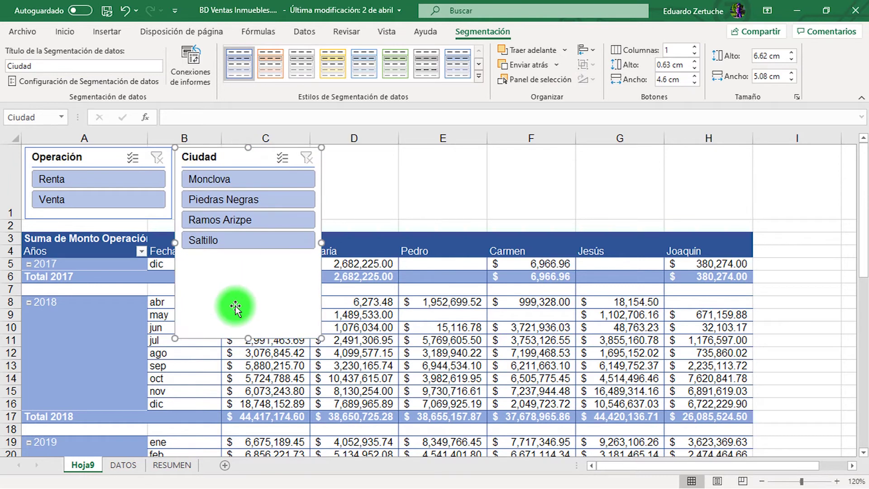
left_click_drag(249, 339, 250, 219)
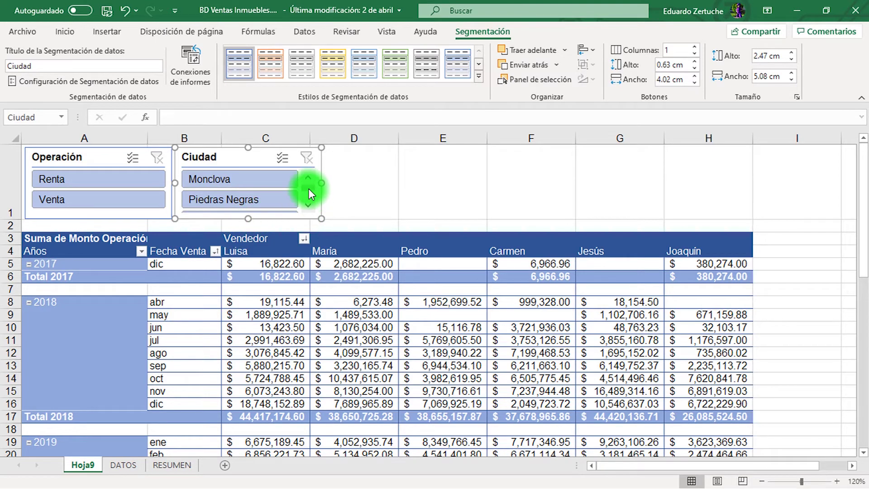
Widen the Ciudad slicer to about 10.8 cm and arrange its buttons in 2 columns
left_click(308, 207)
left_click(308, 207)
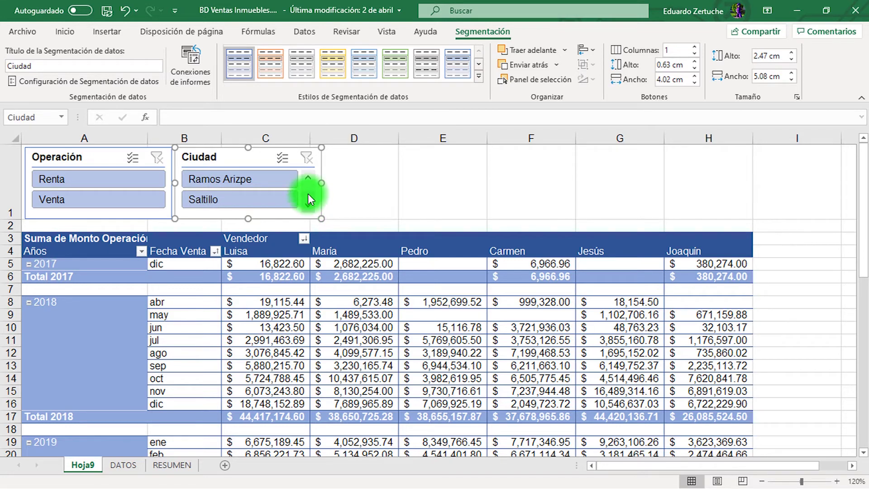
left_click(308, 177)
left_click(308, 176)
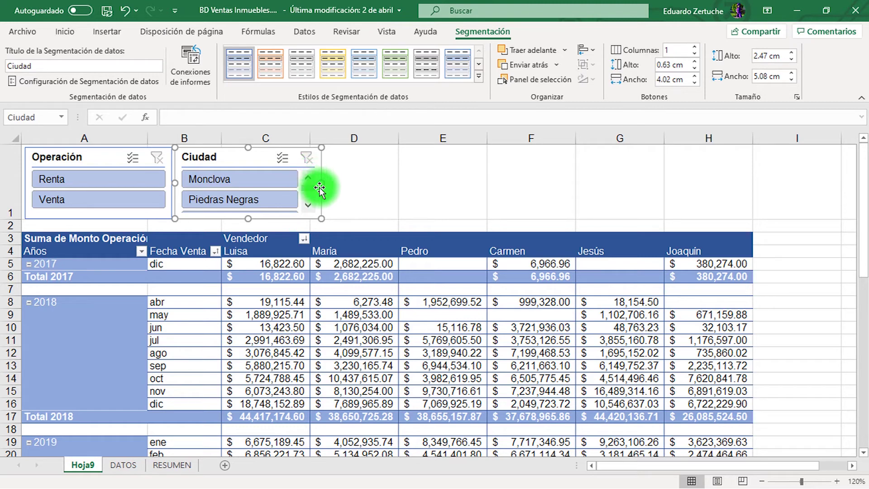
left_click_drag(323, 185, 486, 181)
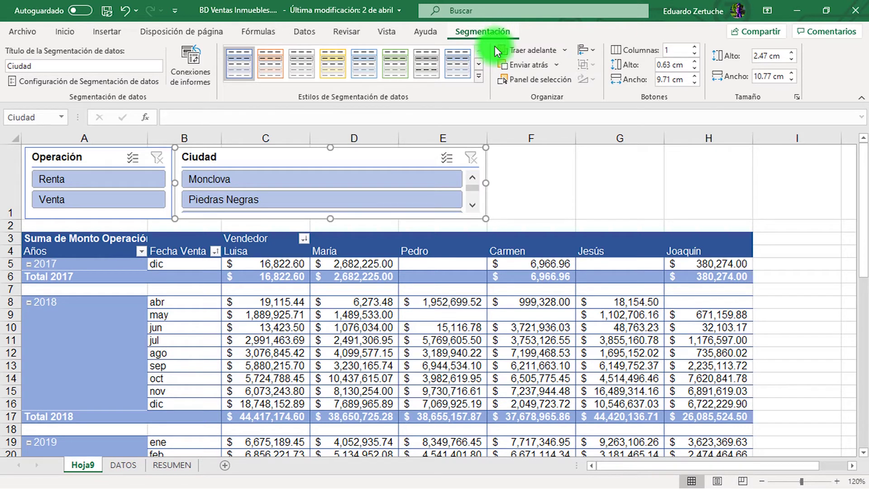
left_click(694, 48)
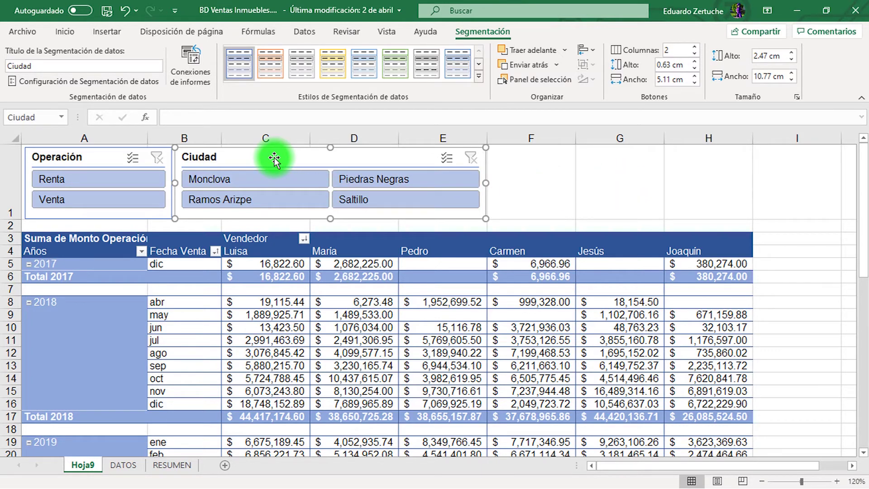
Try the light green style on both the Operación and Ciudad slicers, and apply the blue style from the Oscuro group to both
left_click(282, 248)
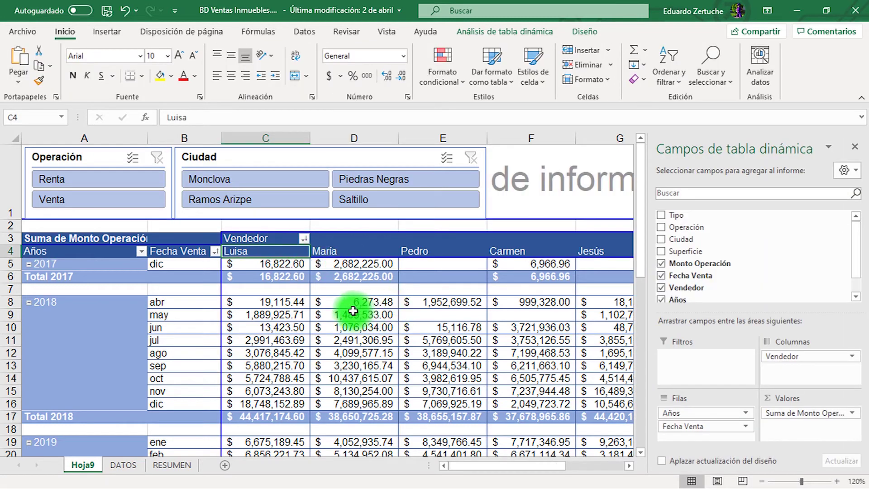
left_click(181, 158)
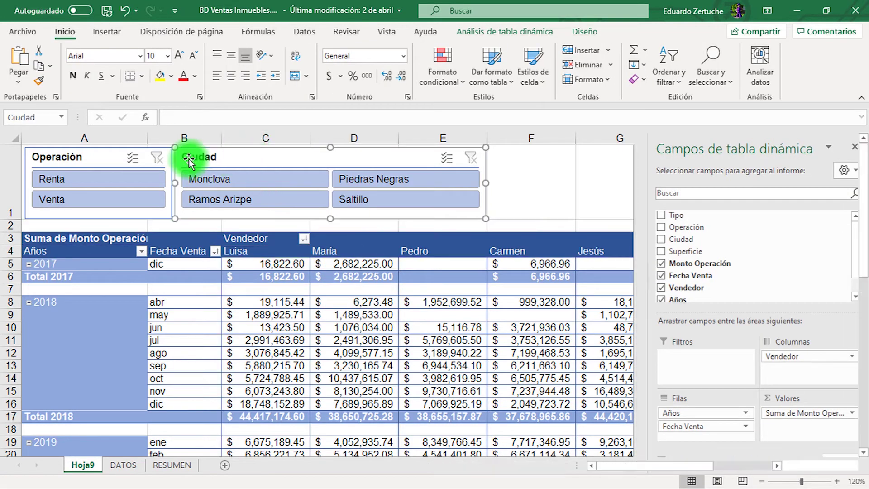
left_click(108, 160, "ctrl")
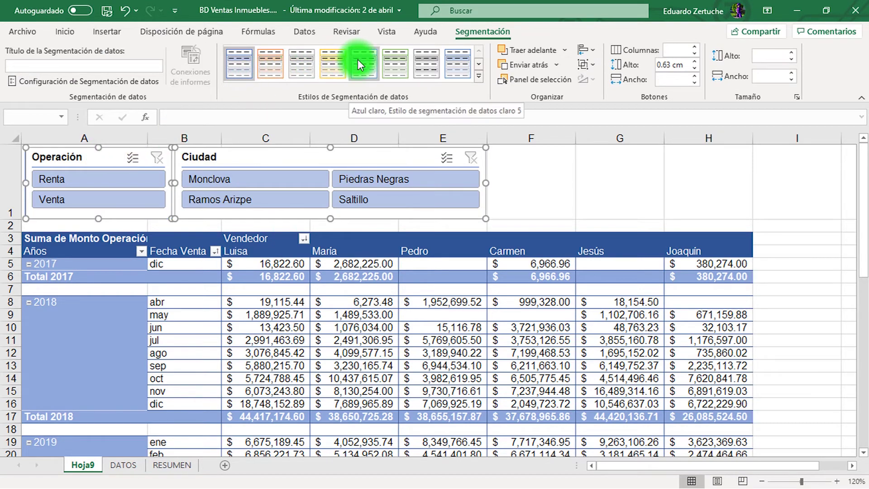
left_click(389, 69)
left_click(478, 78)
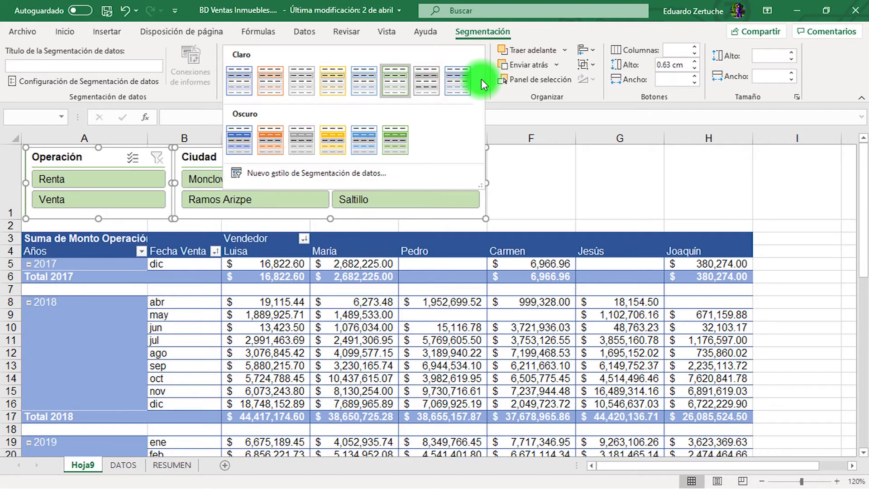
left_click(240, 134)
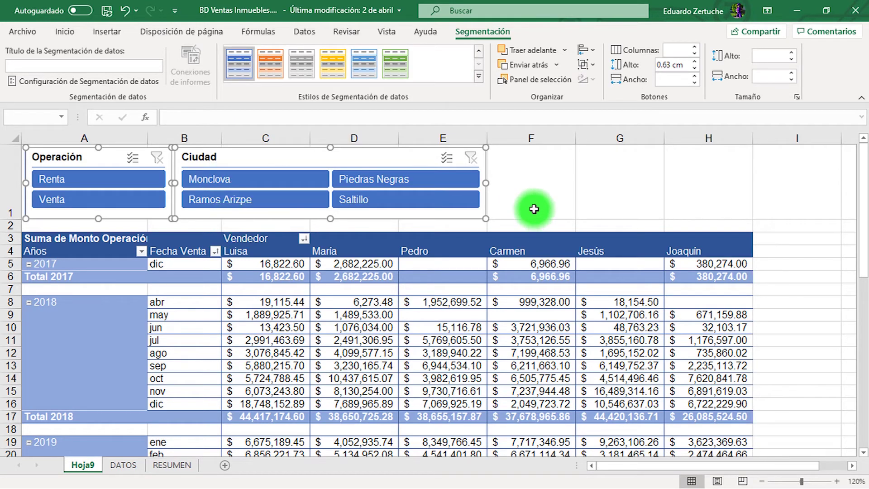
Move the pivot table's Vendedor field from the columns to the report filter and back to the columns
left_click(340, 160)
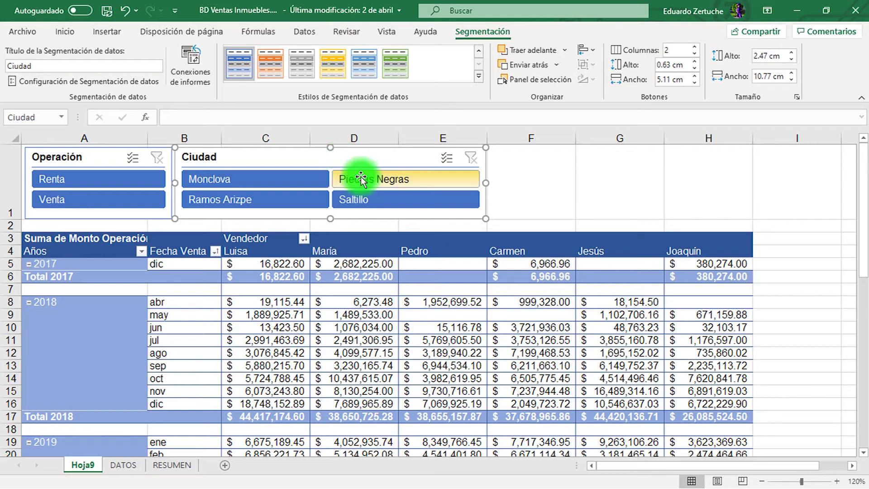
left_click(364, 242)
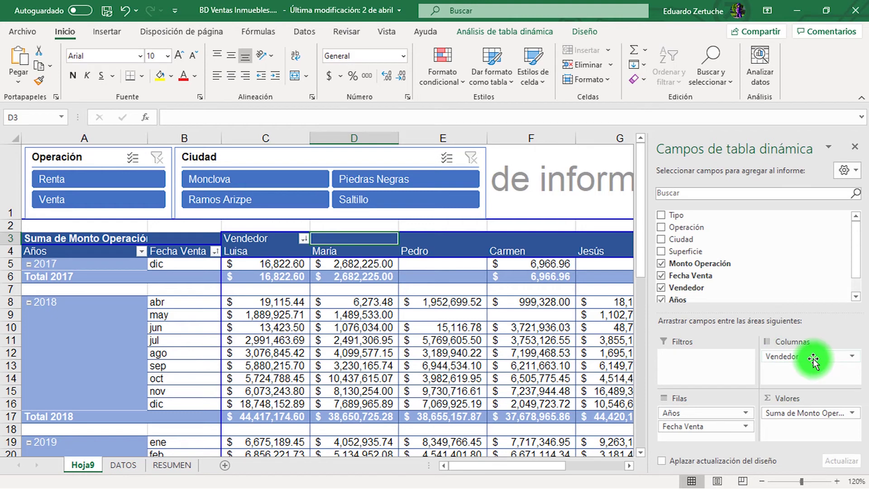
left_click_drag(814, 360, 697, 373)
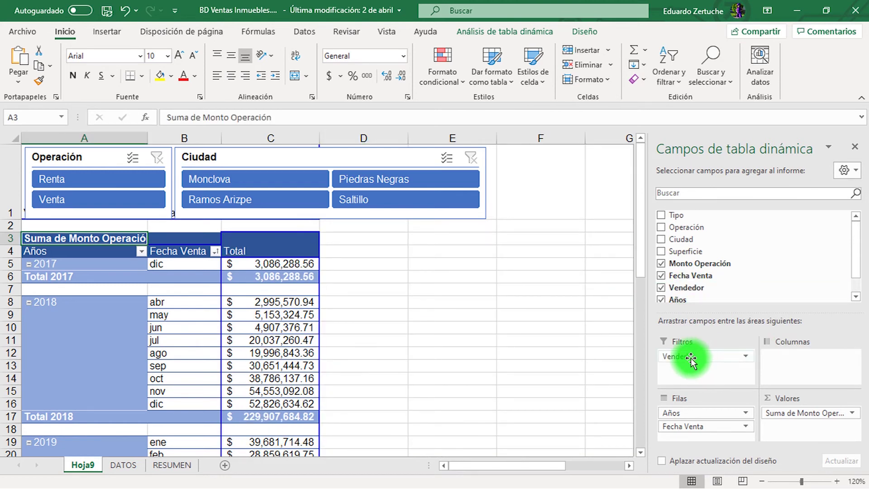
left_click_drag(691, 360, 783, 356)
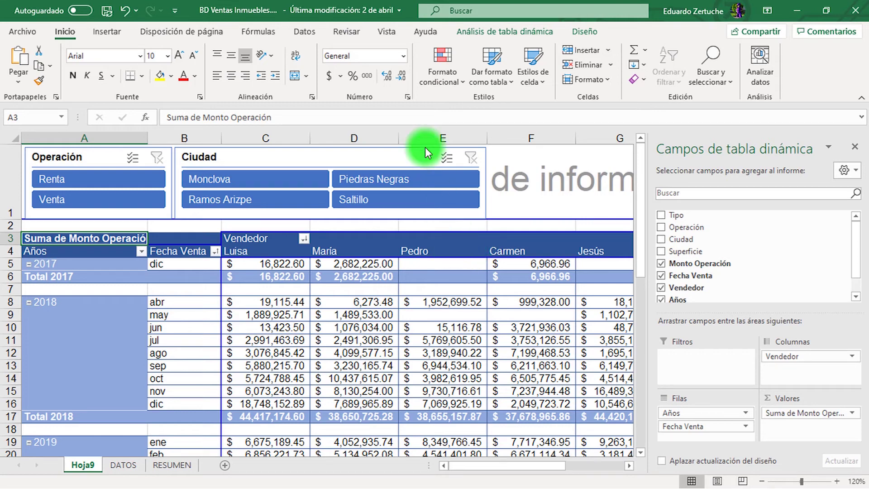
Insert a slicer for the Vendedor field and move it into row 1 beside the Ciudad slicer
left_click(539, 29)
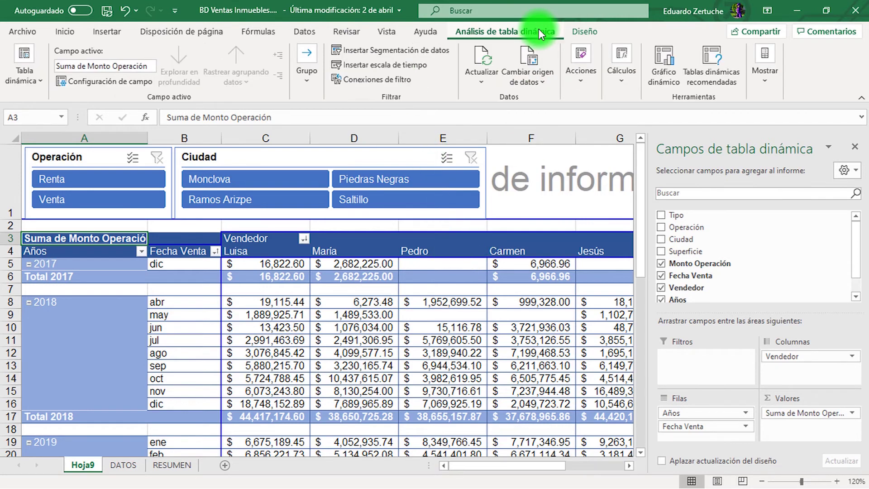
left_click(378, 50)
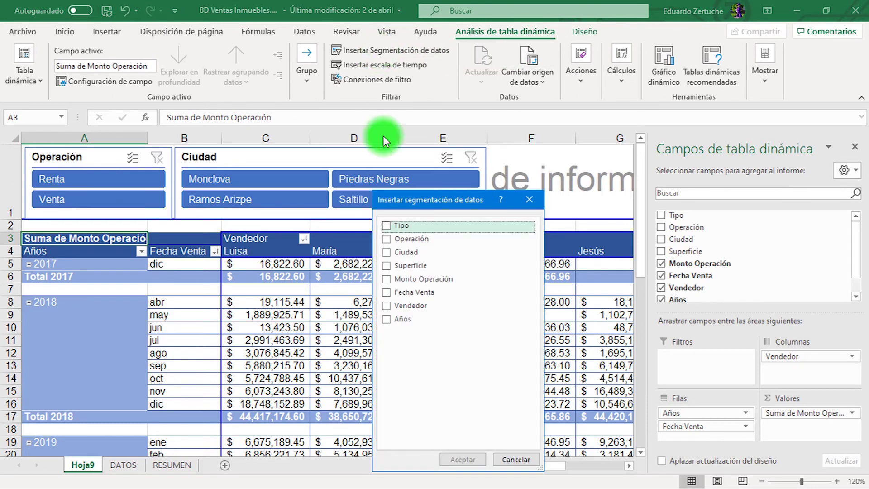
left_click(386, 306)
left_click(463, 460)
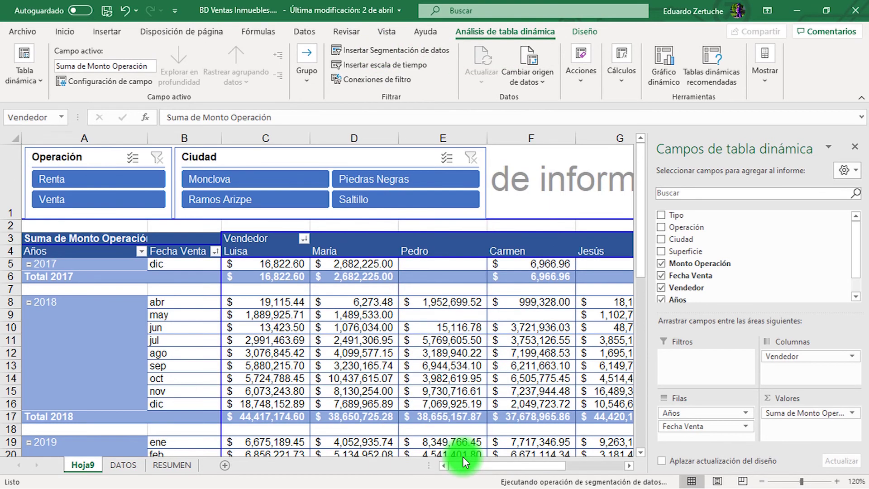
left_click_drag(296, 211, 524, 154)
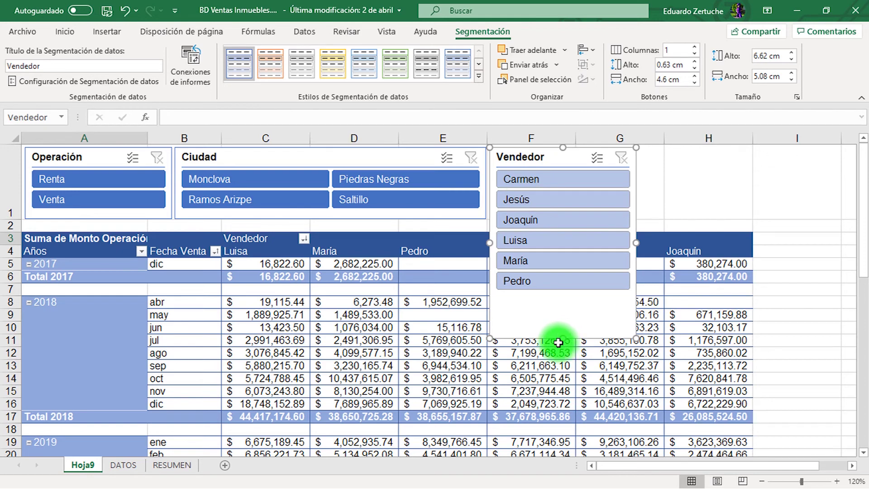
Resize the Vendedor slicer to about 2.5 cm high and 9.1 cm wide, and arrange its buttons in 3 columns
left_click_drag(561, 323, 560, 220)
left_click_drag(636, 184, 753, 184)
left_click(694, 47)
left_click(694, 47)
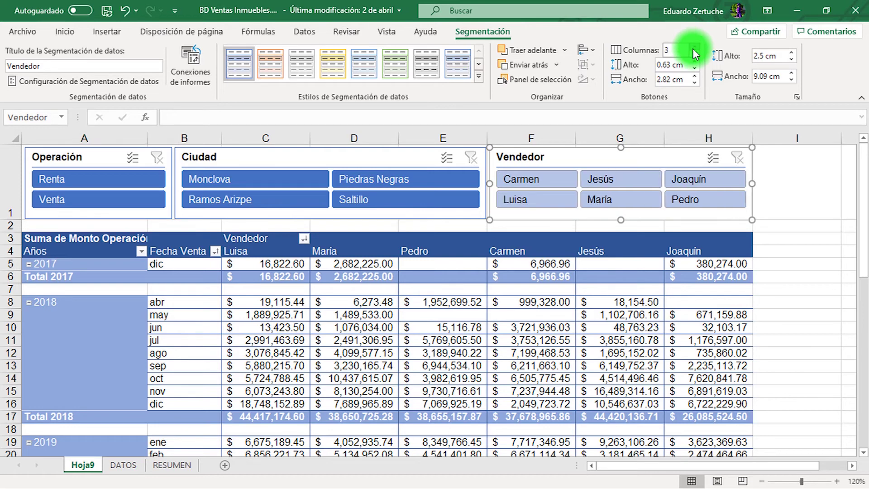
left_click(547, 177)
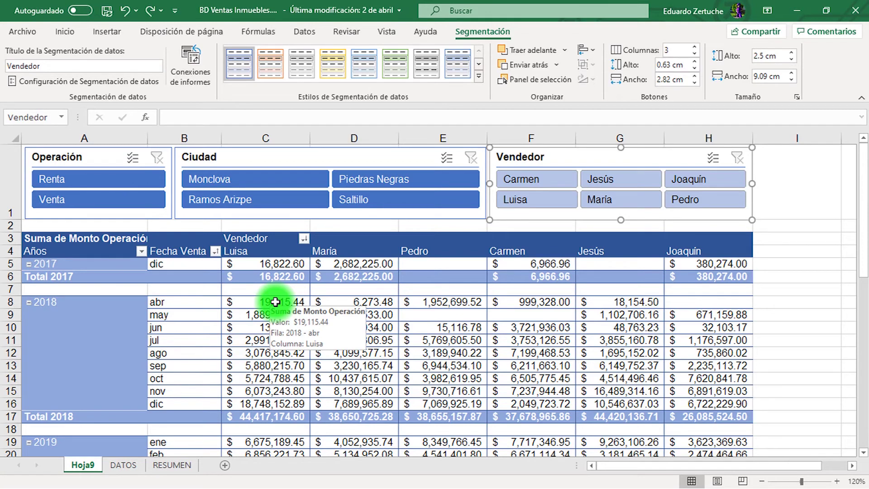
Insert a timeline for the Fecha Venta field into the pivot table report
left_click(275, 302)
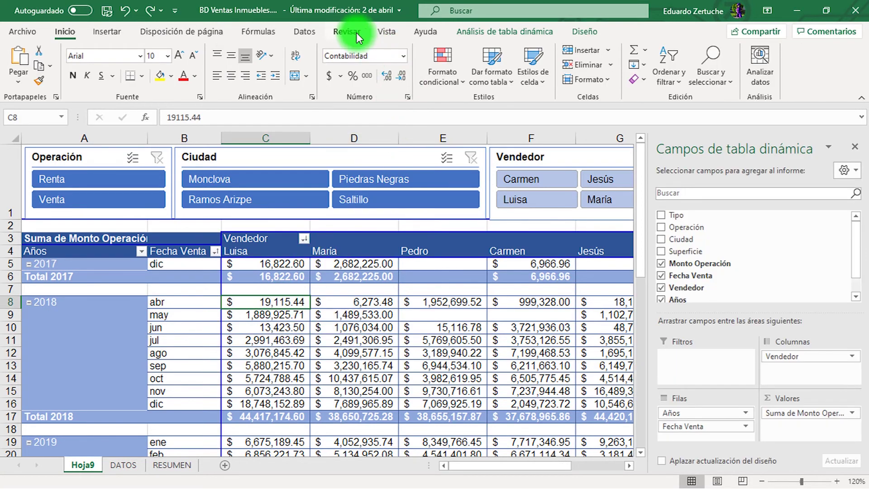
left_click(485, 33)
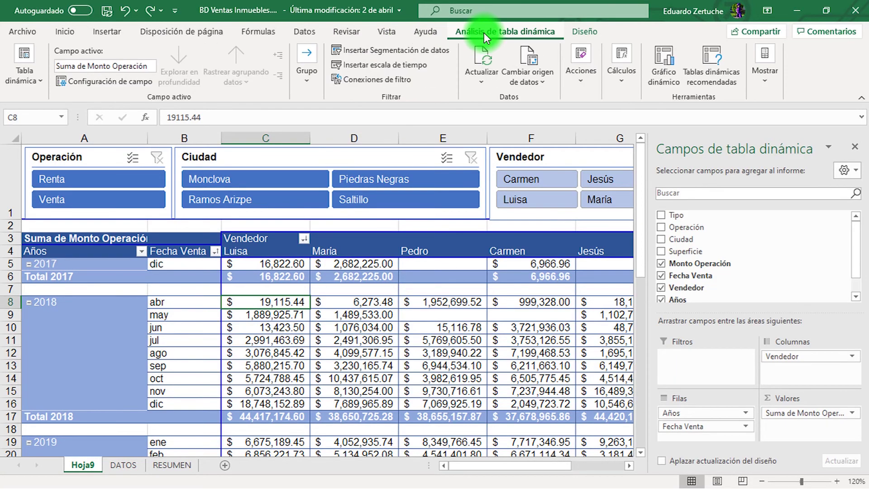
left_click(373, 66)
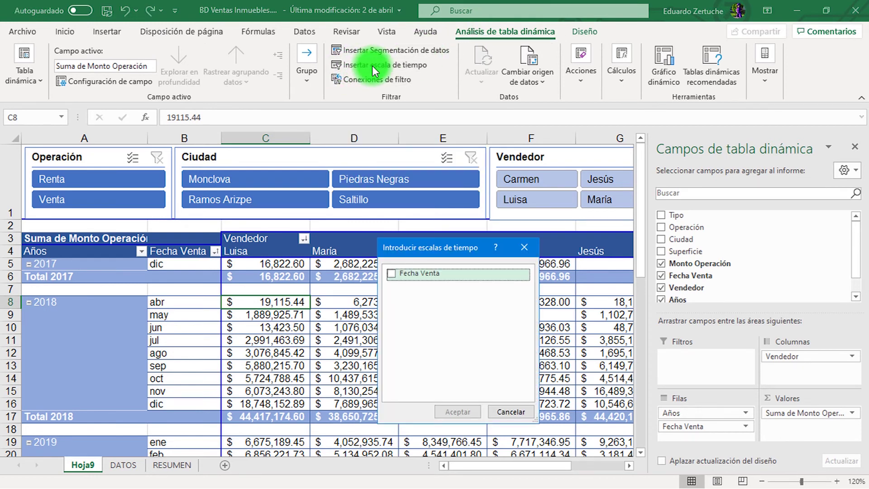
left_click(390, 274)
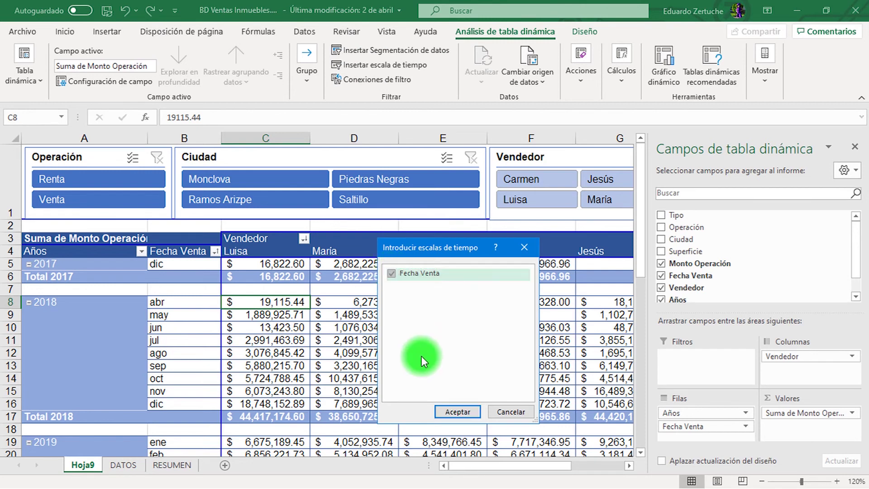
left_click(454, 412)
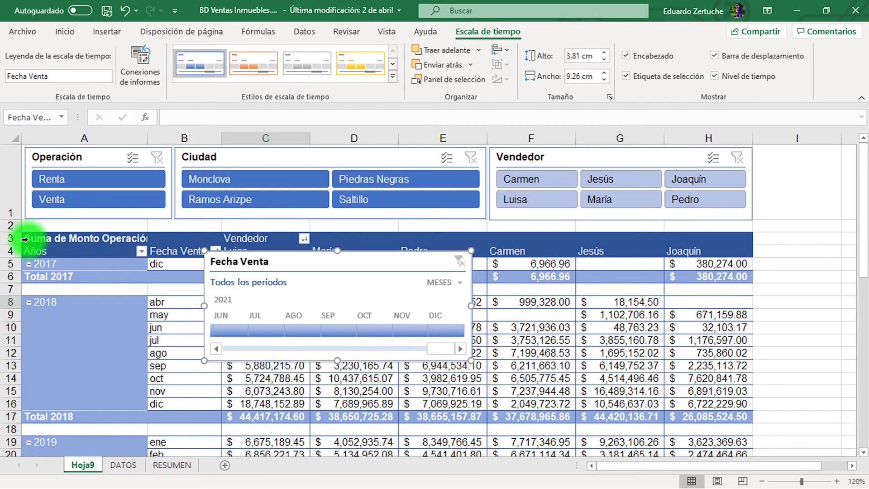
Make row 2 tall enough for the Fecha Venta timeline, and place the timeline there, widened to about 25.2 cm
left_click_drag(25, 239, 16, 273)
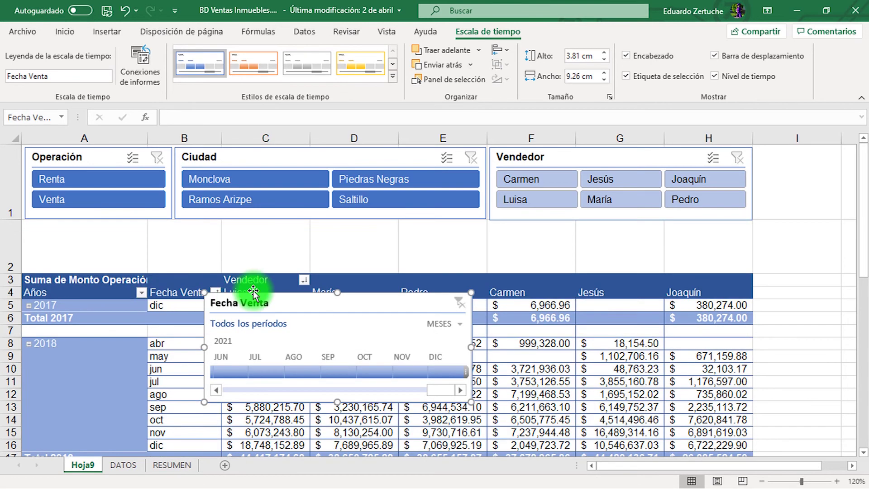
left_click_drag(252, 292, 116, 228)
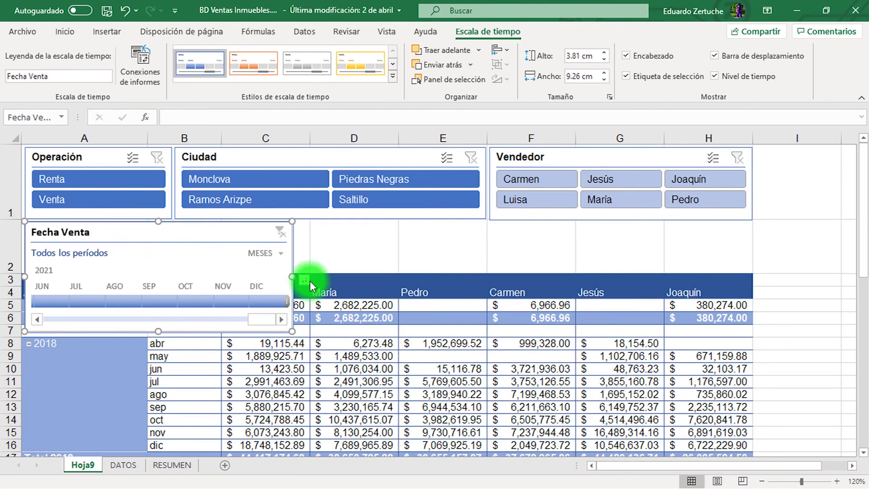
left_click_drag(292, 277, 754, 274)
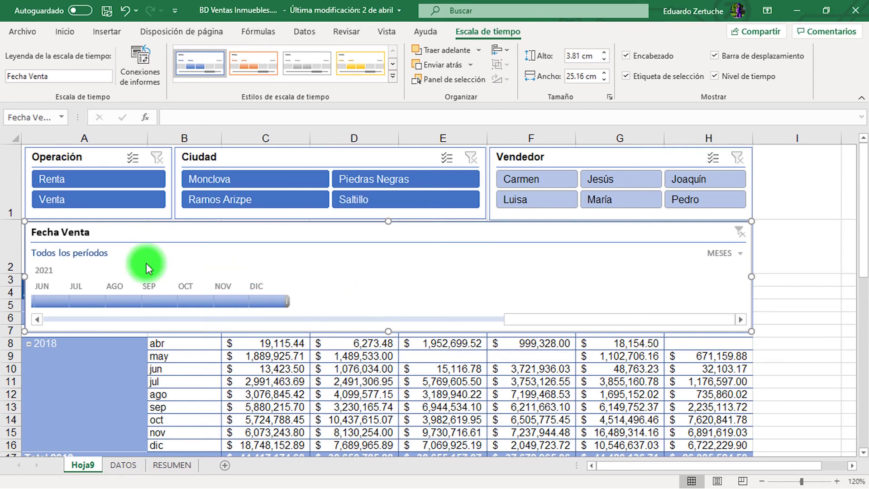
left_click_drag(11, 271, 6, 341)
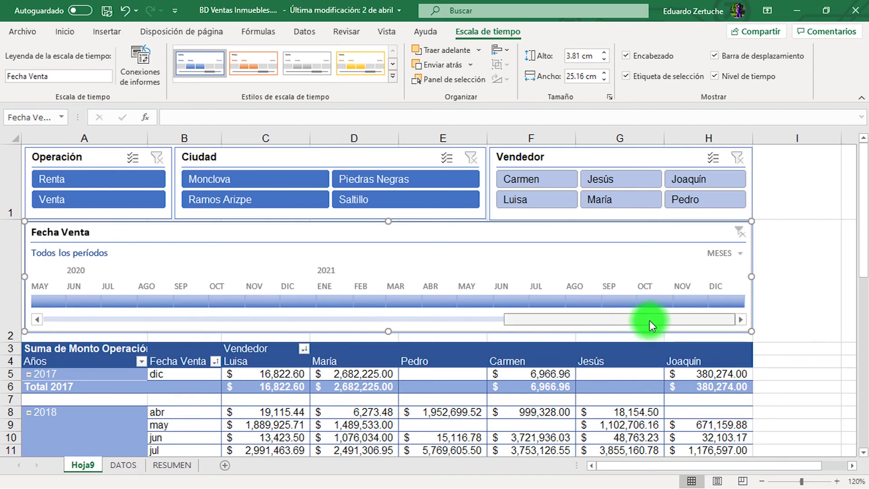
Filter the pivot table to January through December 2021 with the Fecha Venta timeline, and close the field list
left_click_drag(516, 324, 145, 312)
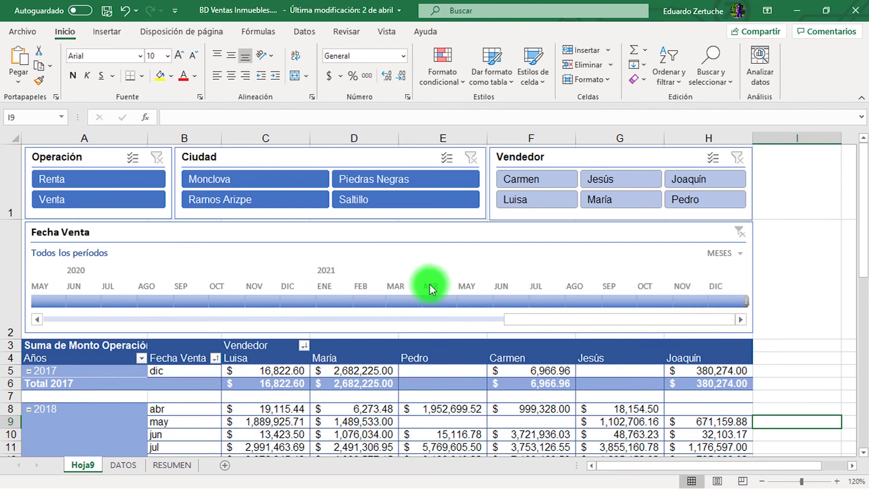
left_click(709, 303)
left_click_drag(705, 305, 343, 303)
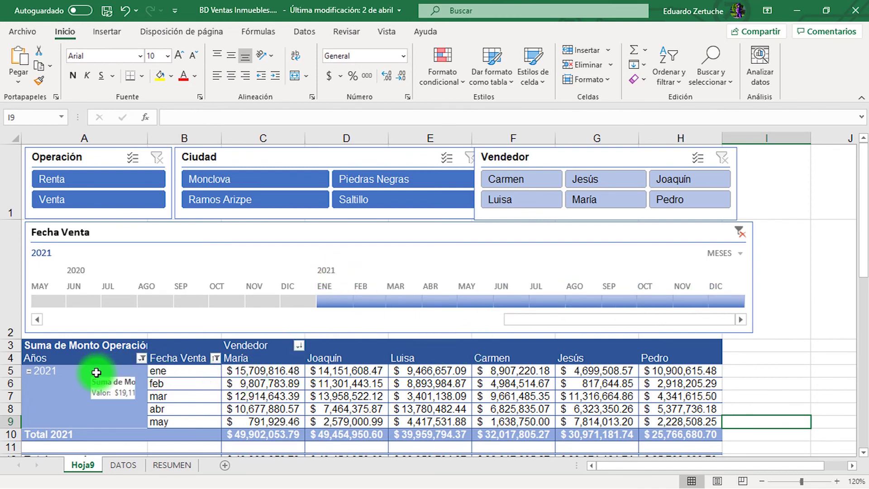
left_click_drag(97, 372, 678, 419)
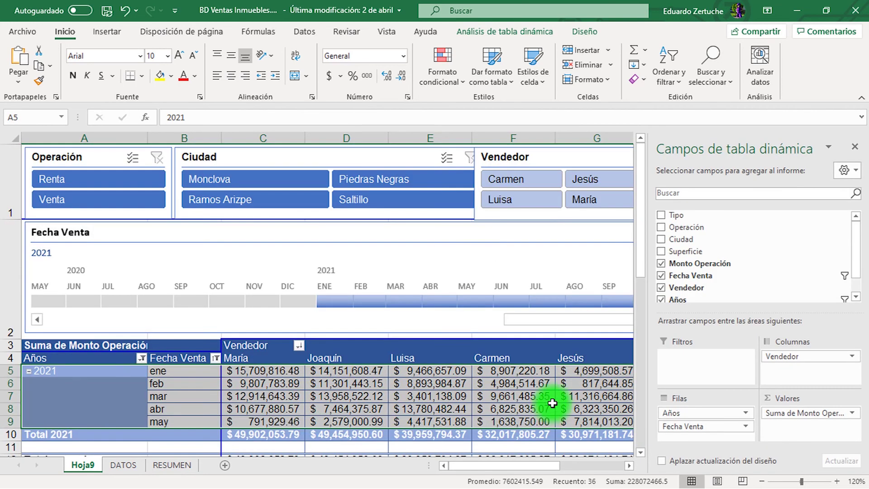
left_click(856, 146)
Change the Fecha Venta timeline period to June 2020 through May 2021 and check the month rows in the pivot table
left_click_drag(315, 303, 60, 268)
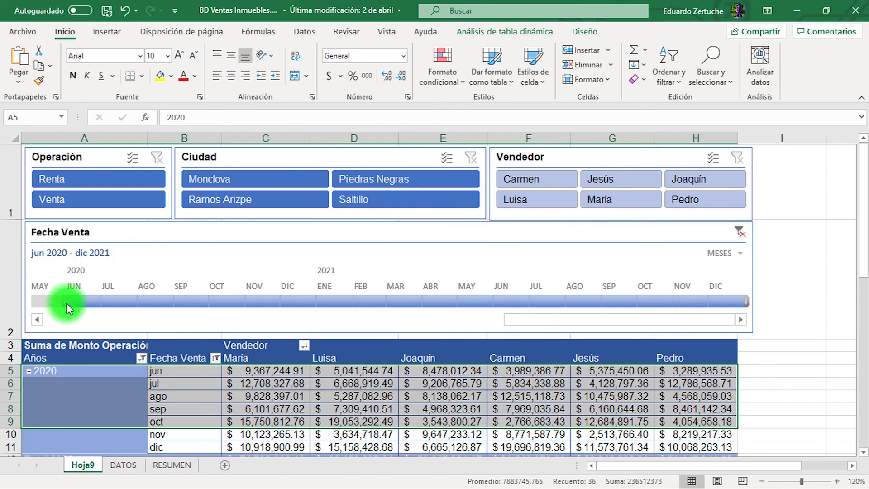
left_click(85, 300)
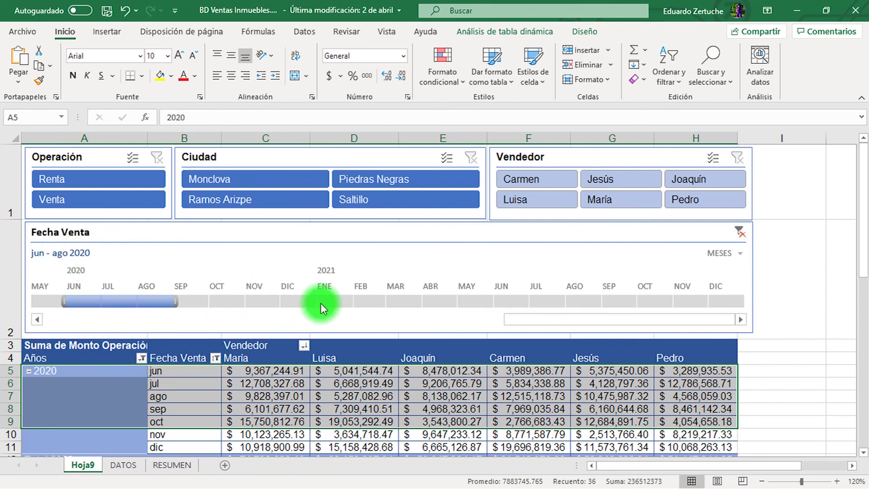
left_click_drag(320, 303, 482, 295)
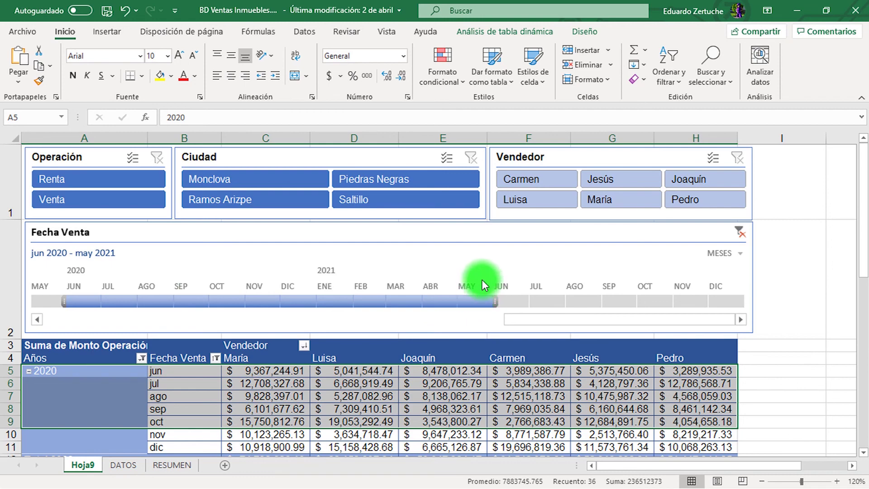
scroll(337, 416, "down", 1)
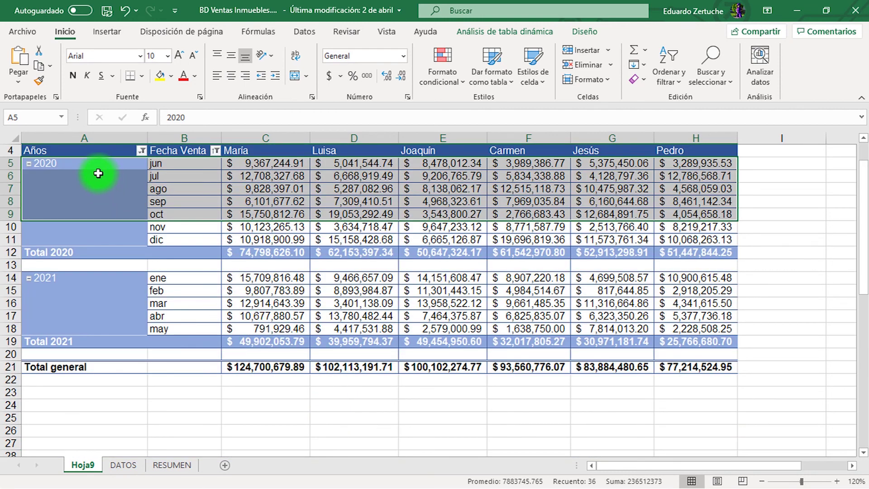
left_click(164, 161)
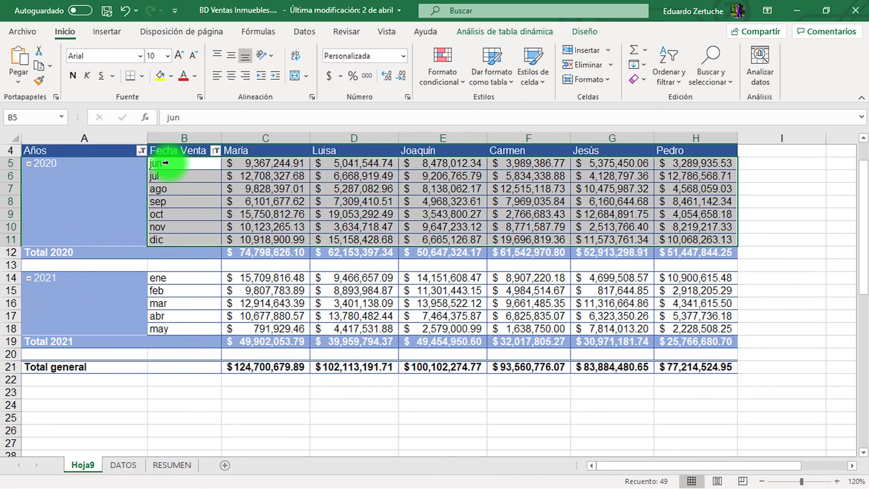
left_click_drag(165, 162, 164, 328)
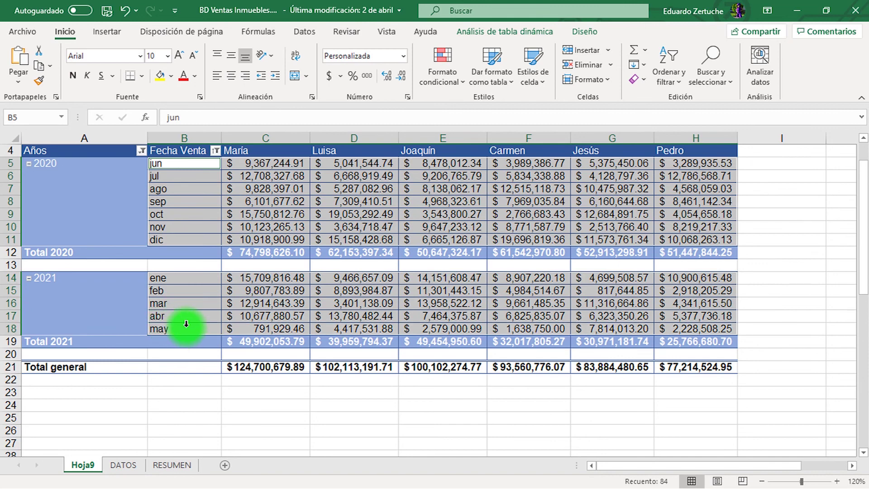